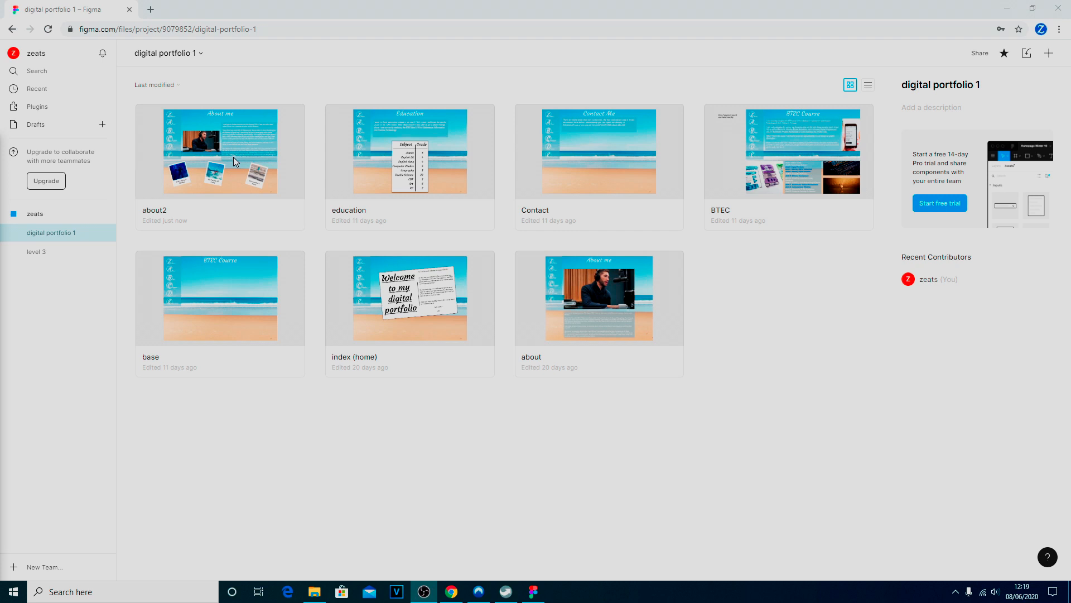
Open the about2 file and expand the Desktop - 1 frame and its content group in the layer list
{"action": "double_click", "coordinate": [233, 157]}
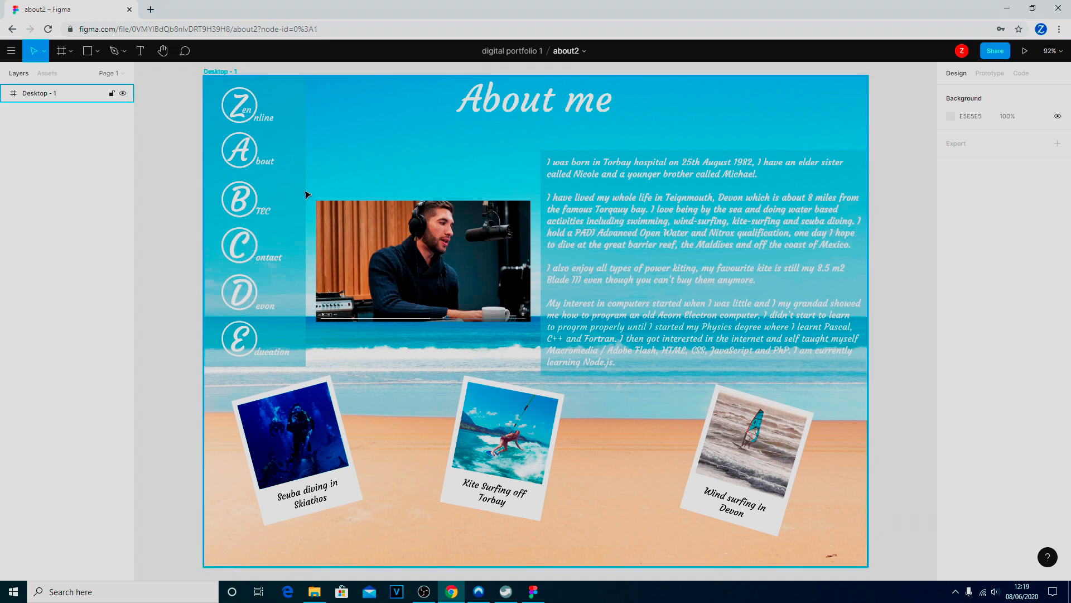
{"action": "left_click", "coordinate": [296, 176]}
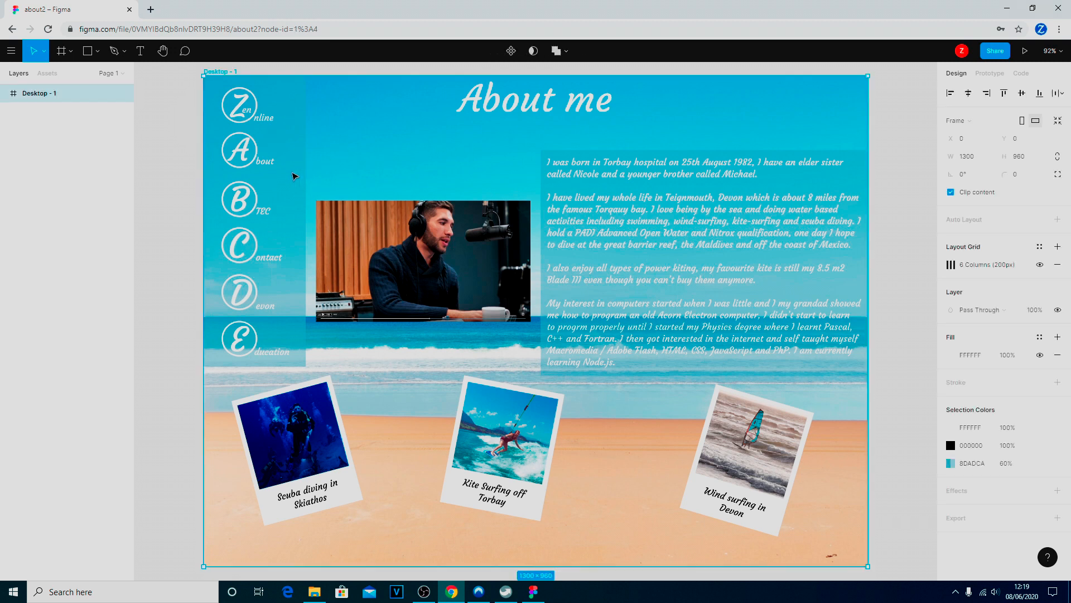
{"action": "left_click", "coordinate": [4, 93]}
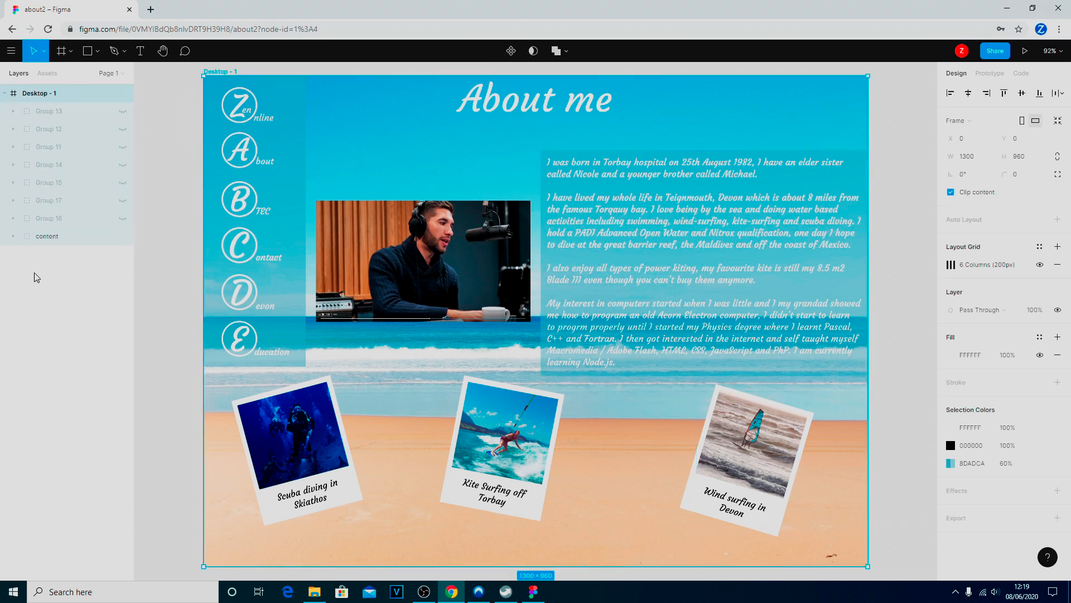
{"action": "left_click", "coordinate": [12, 236]}
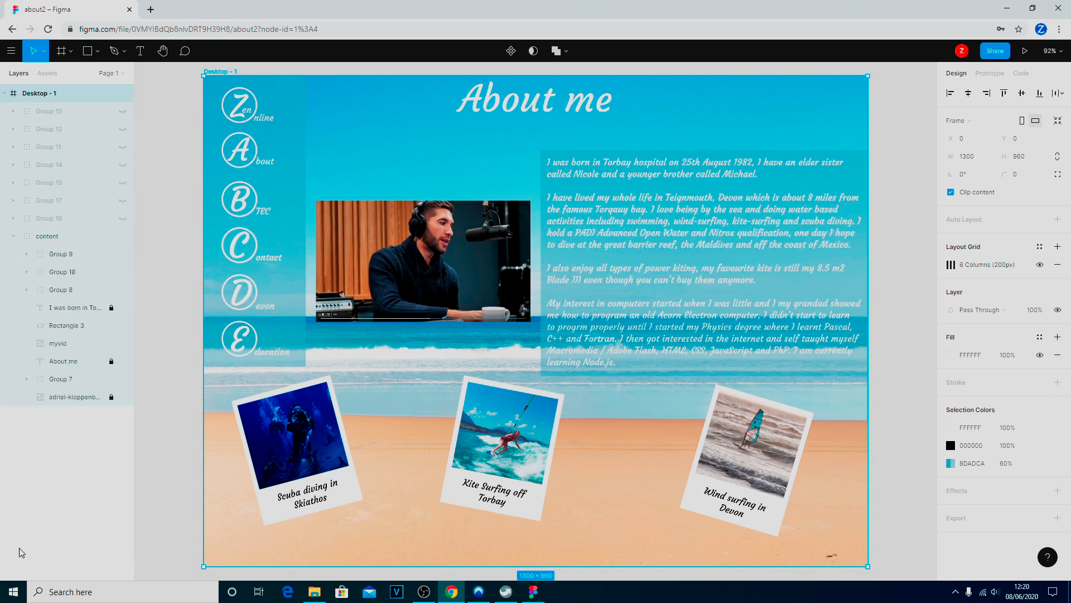
{"action": "left_click", "coordinate": [380, 134]}
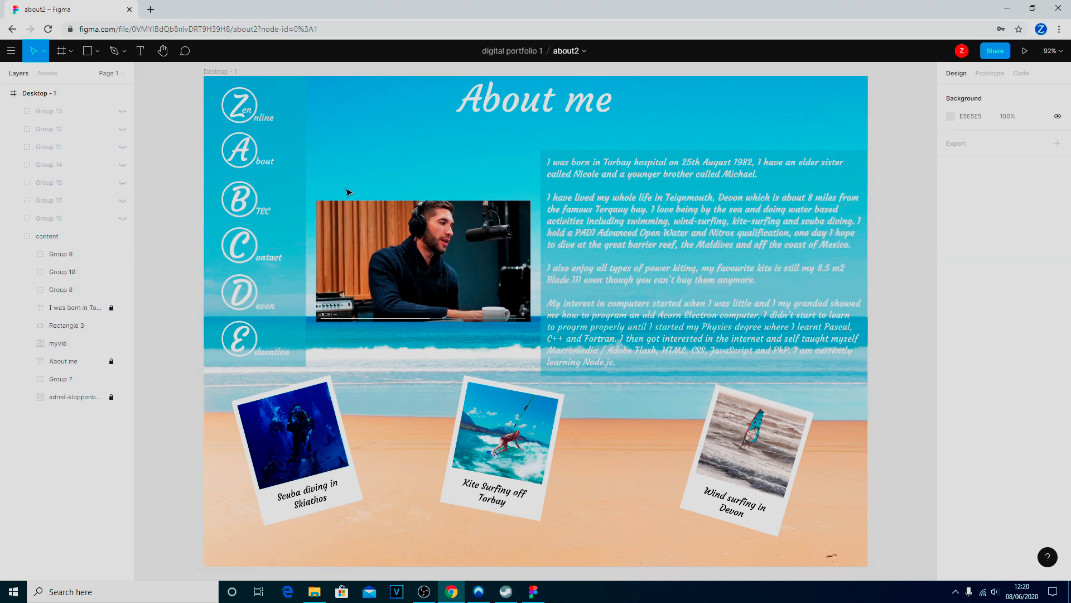
{"action": "left_click", "coordinate": [285, 216]}
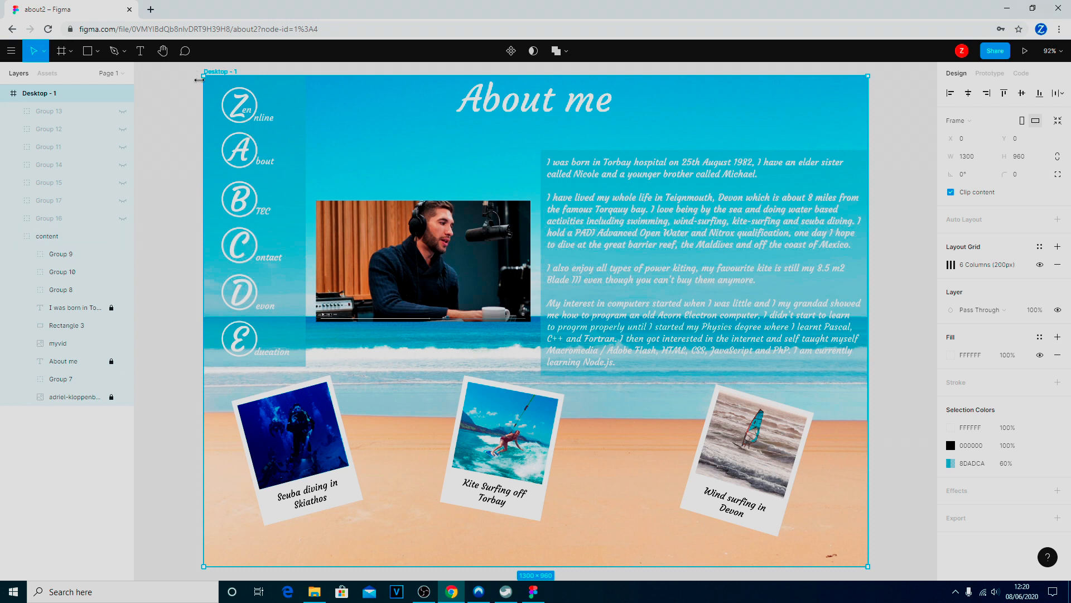
Duplicate Rectangle 1, the navigation background in Group 7, and place the copy at the top of the Desktop - 1 frame's layers
{"action": "left_click", "coordinate": [88, 52]}
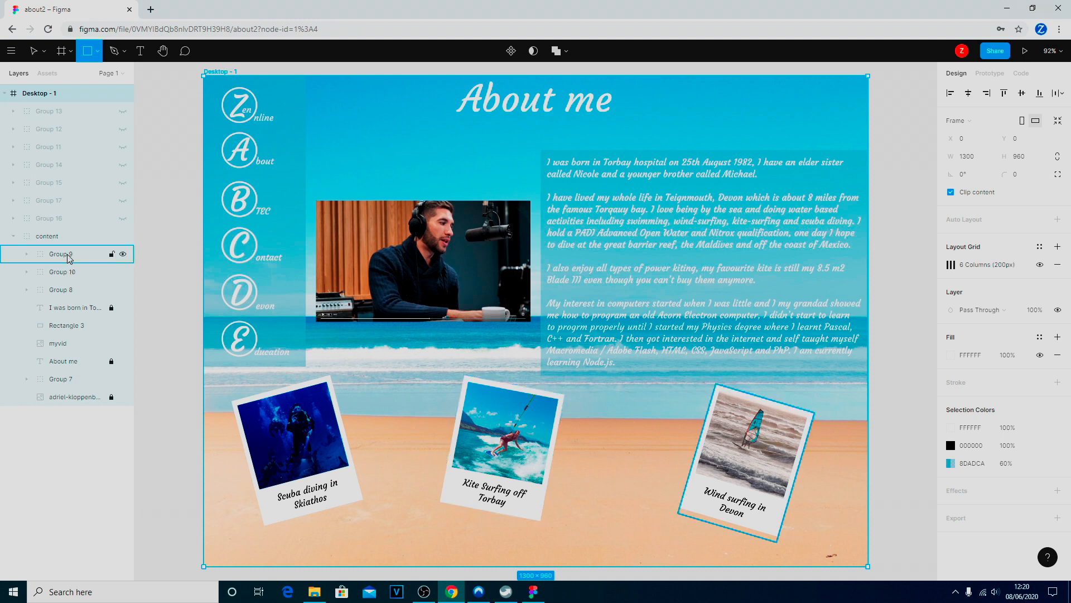
{"action": "left_click", "coordinate": [63, 272]}
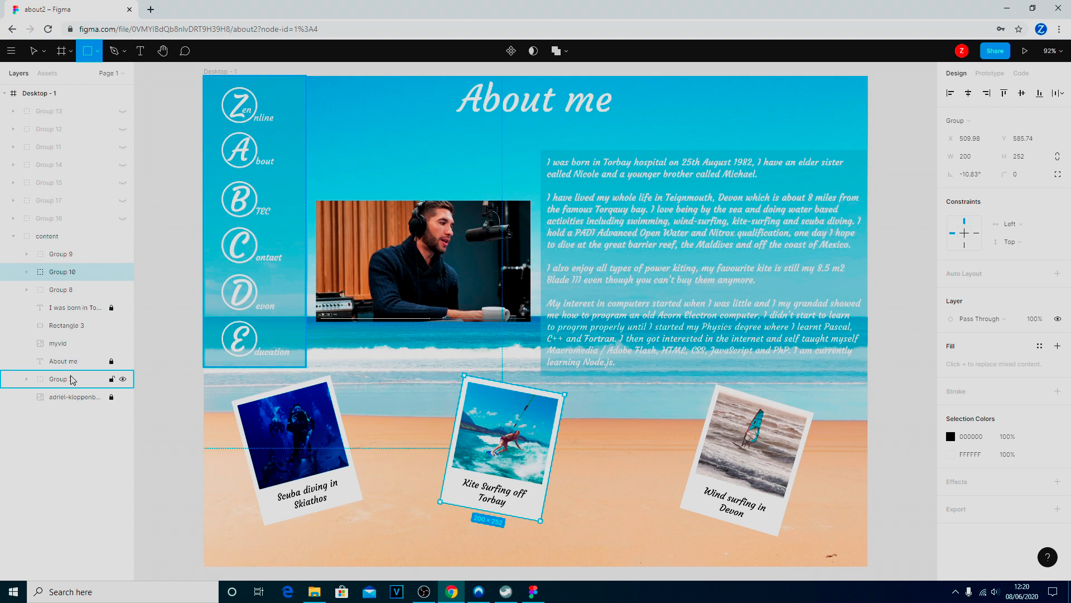
{"action": "left_click", "coordinate": [72, 380]}
{"action": "left_click", "coordinate": [26, 378]}
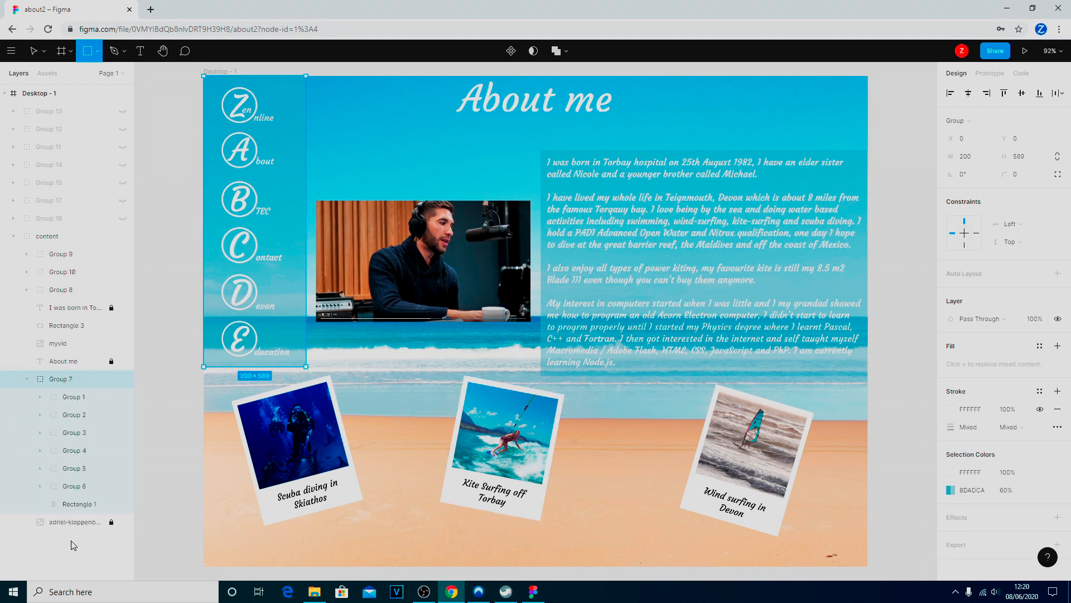
{"action": "left_click", "coordinate": [75, 504]}
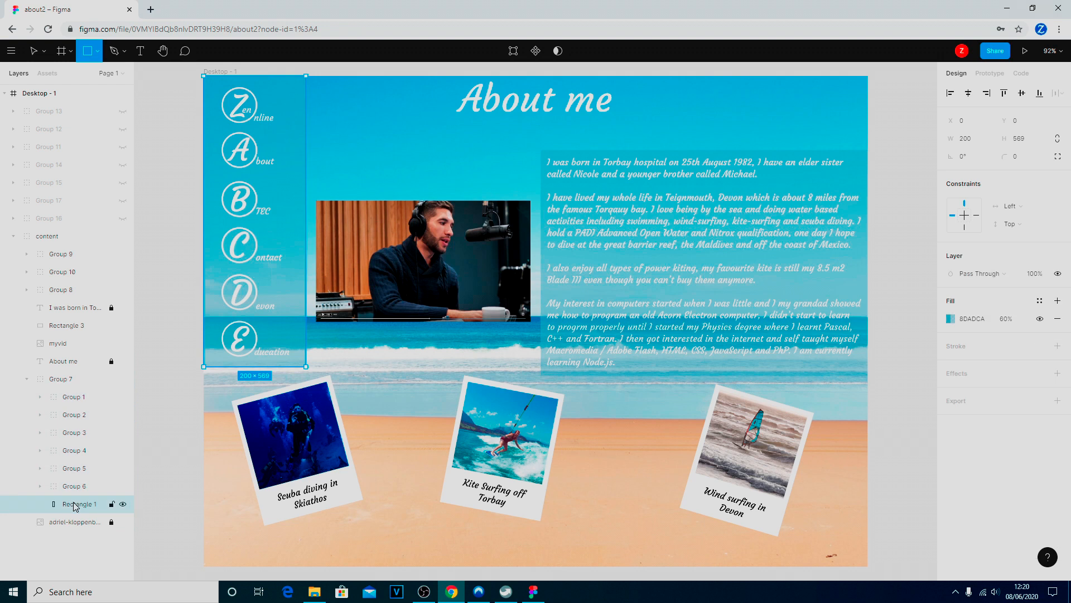
{"action": "key", "text": "ctrl+v"}
{"action": "left_click_drag", "start_coordinate": [76, 506], "coordinate": [92, 109]}
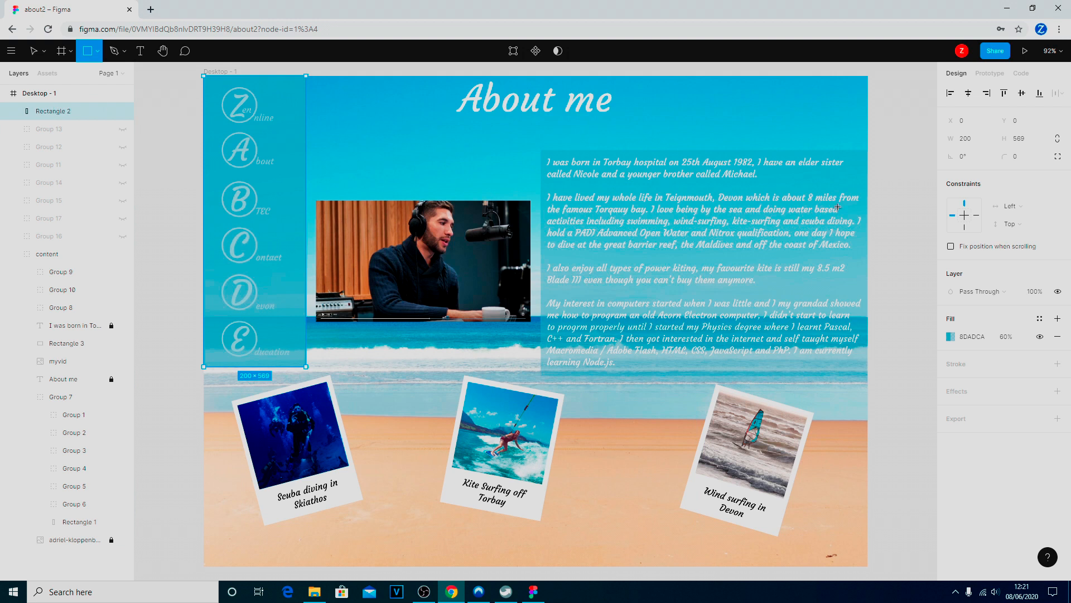
Fill the duplicated navigation rectangle with solid black (000000) from the document colors
{"action": "left_click", "coordinate": [951, 337]}
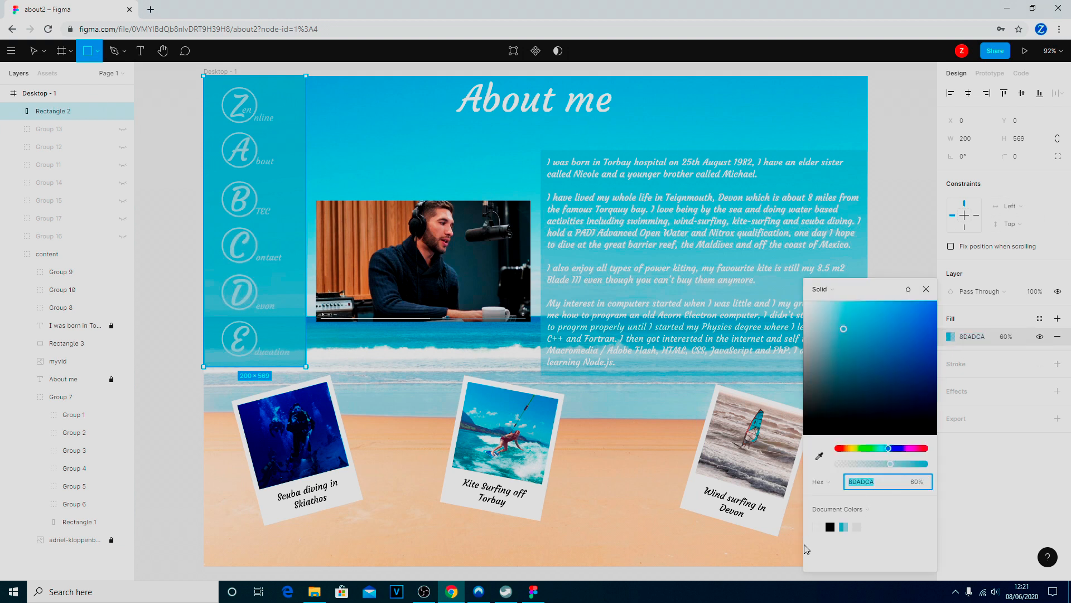
{"action": "left_click", "coordinate": [830, 526]}
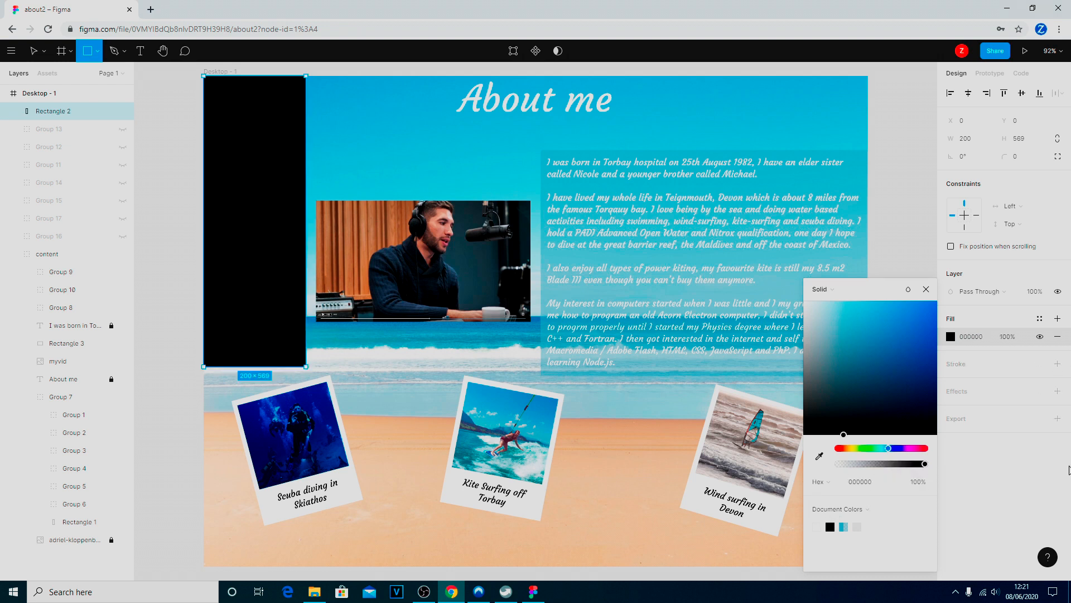
{"action": "left_click", "coordinate": [1029, 528]}
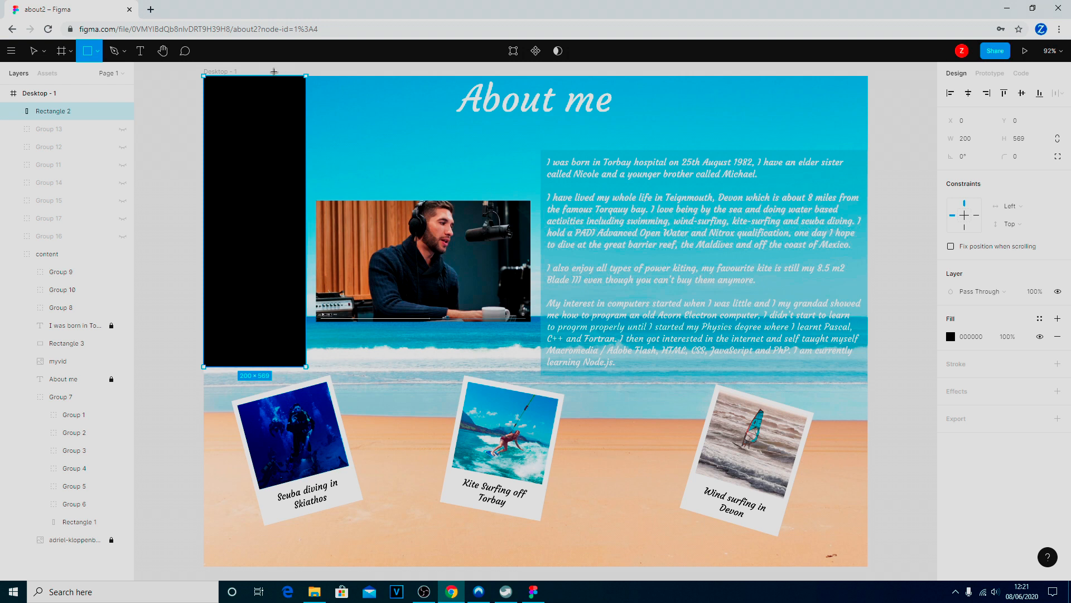
Lock Group 7, the navigation group beneath the black rectangle
{"action": "left_click", "coordinate": [141, 52]}
{"action": "left_click_drag", "start_coordinate": [229, 130], "coordinate": [248, 163]}
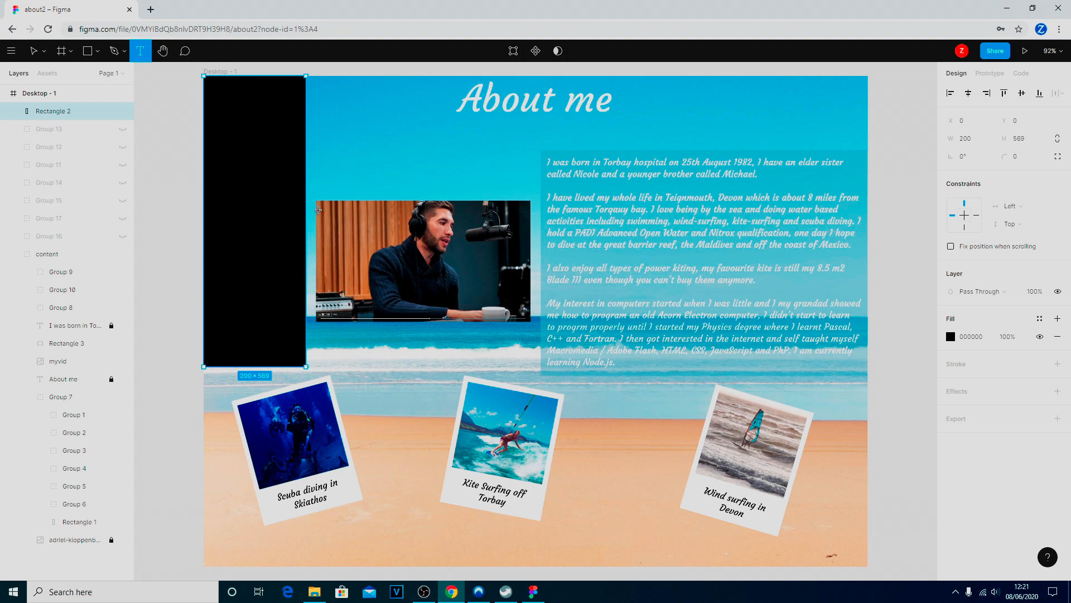
{"action": "left_click", "coordinate": [112, 397]}
Draw a text box about 160 × 470 over the black rectangle and enter "sdsdsd" in white (FFFFFF)
{"action": "left_click_drag", "start_coordinate": [210, 98], "coordinate": [292, 338]}
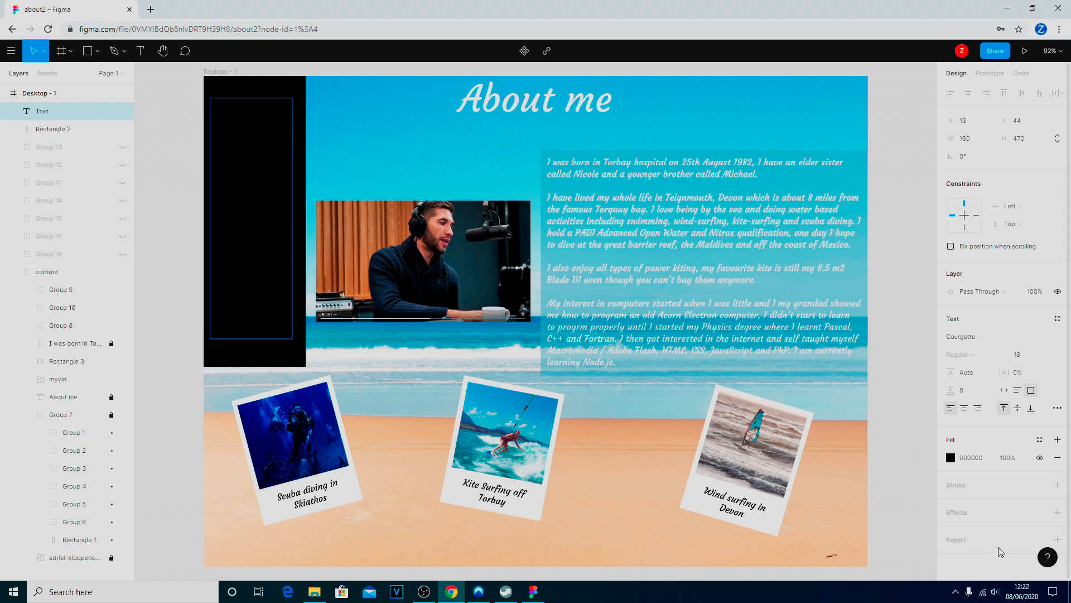
{"action": "left_click", "coordinate": [959, 458]}
{"action": "left_click", "coordinate": [951, 457]}
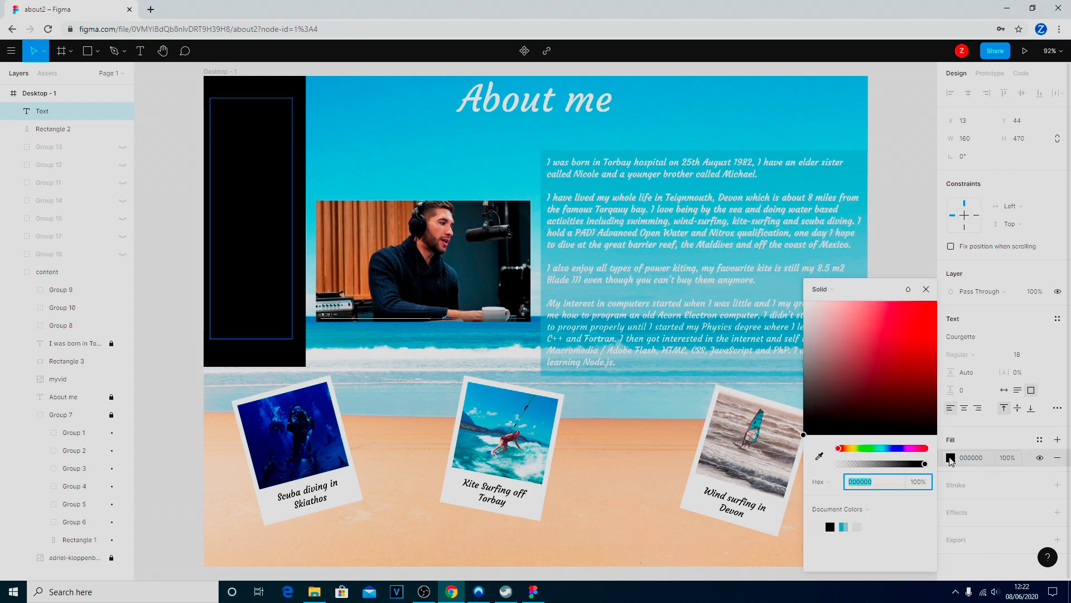
{"action": "left_click", "coordinate": [818, 526]}
{"action": "type", "text": "sdsdsd"}
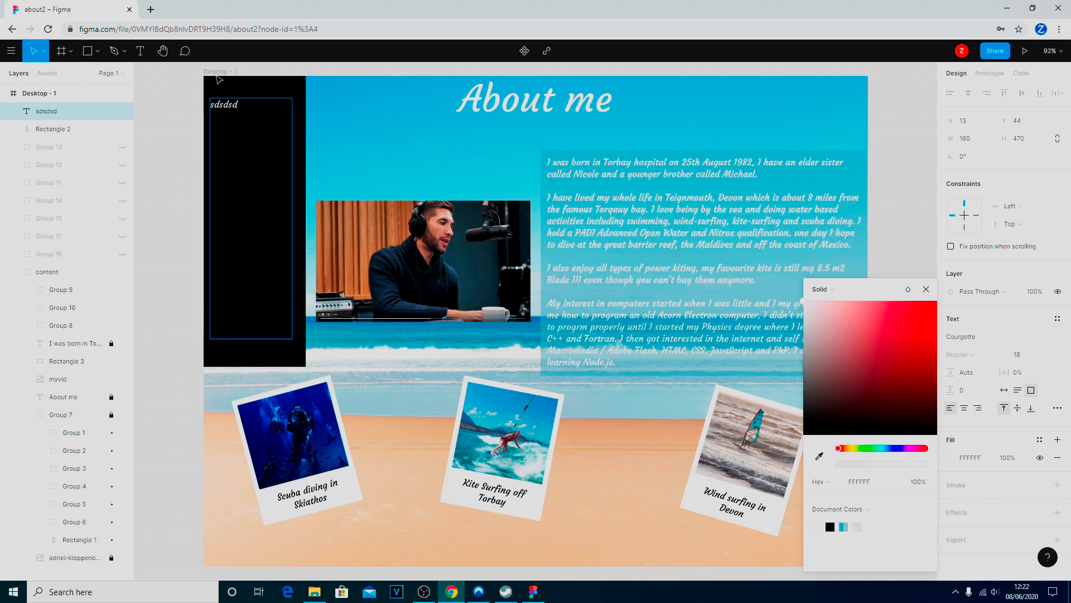
Set the "sdsdsd" text box to auto height
{"action": "left_click", "coordinate": [66, 129]}
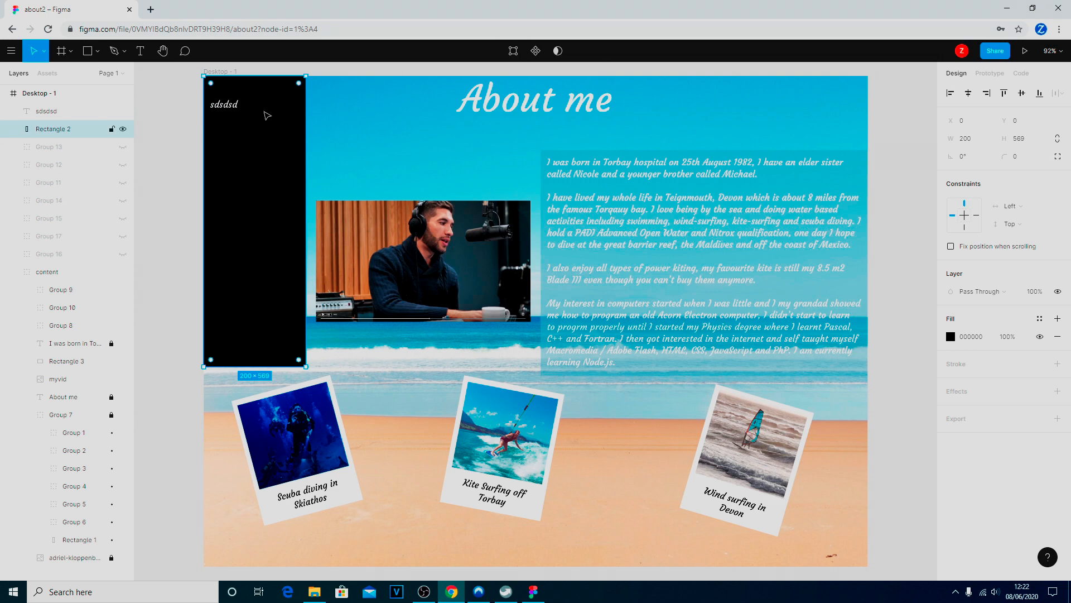
{"action": "double_click", "coordinate": [246, 107]}
{"action": "left_click", "coordinate": [231, 108]}
{"action": "double_click", "coordinate": [234, 107]}
{"action": "left_click", "coordinate": [239, 105]}
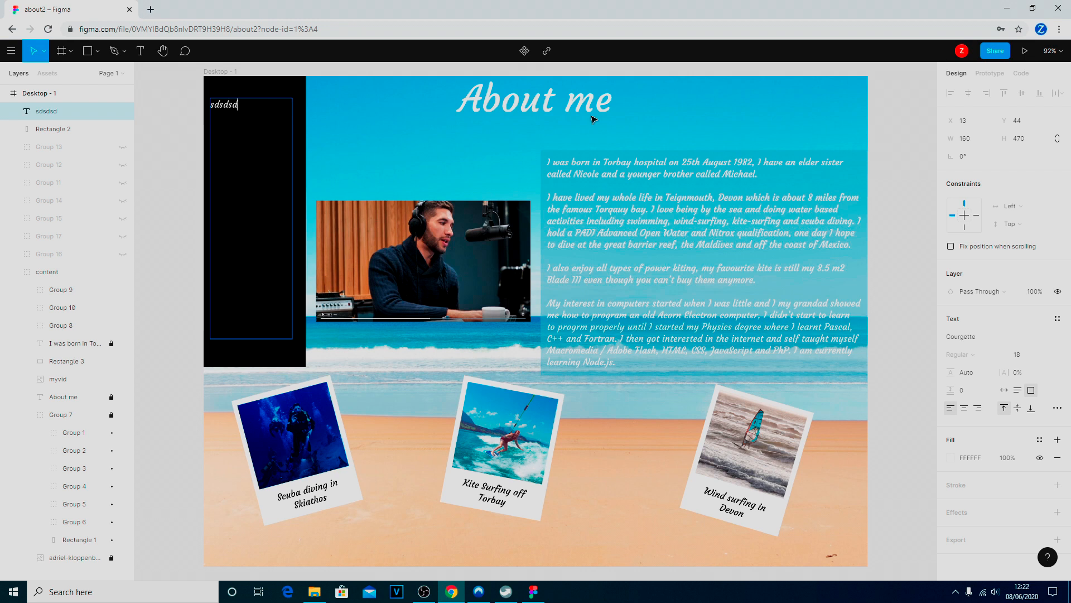
{"action": "left_click", "coordinate": [1018, 391]}
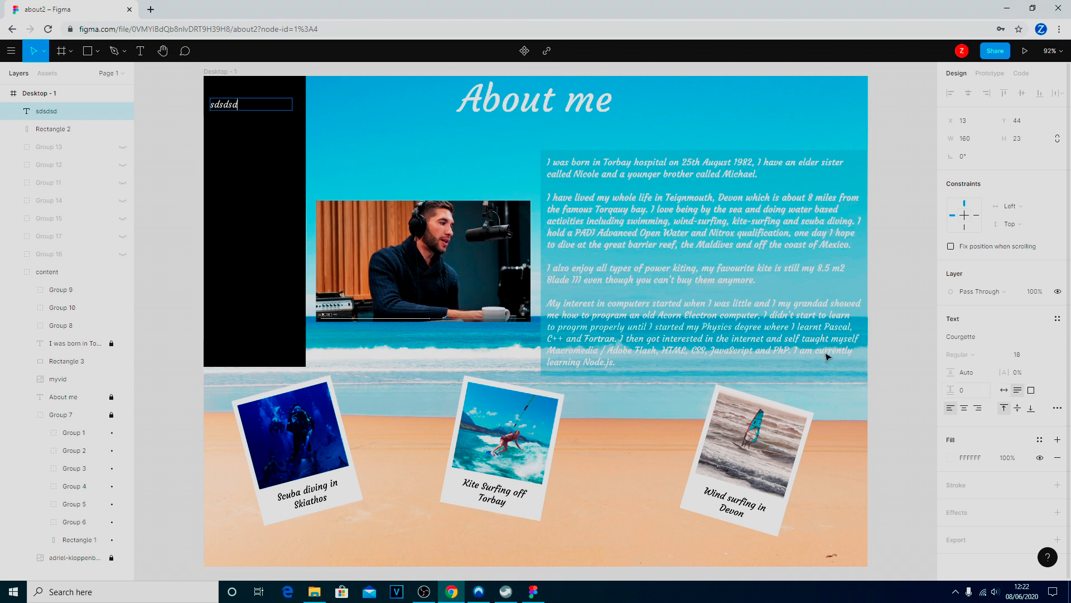
{"action": "key", "text": "Escape"}
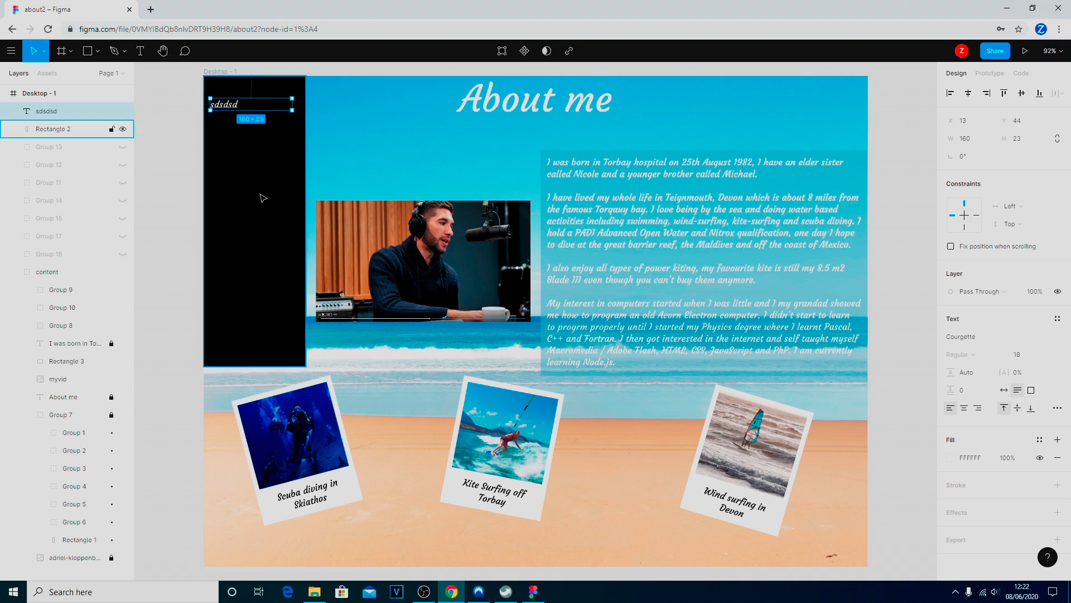
Switch the "sdsdsd" text box to fixed size and add the lines "dfd", a blank line, "df", "d" and "f"
{"action": "left_click", "coordinate": [235, 178]}
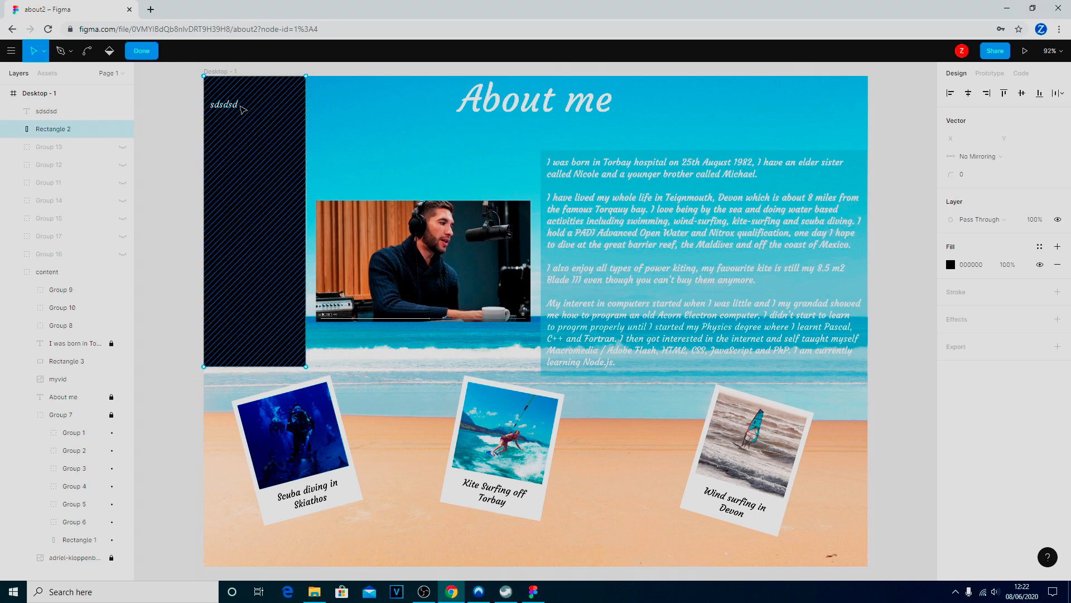
{"action": "double_click", "coordinate": [236, 110]}
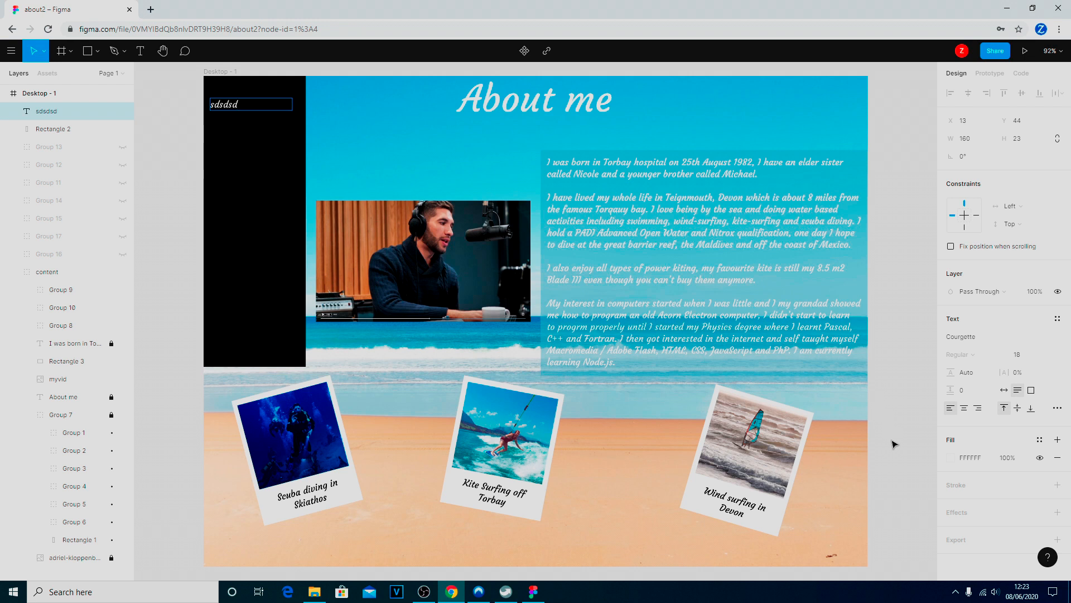
{"action": "left_click", "coordinate": [1032, 390]}
{"action": "type", "text": "dfd"}
{"action": "key", "text": "Return"}
{"action": "key", "text": "Return"}
{"action": "type", "text": "df"}
{"action": "key", "text": "Return"}
{"action": "type", "text": "d"}
{"action": "key", "text": "Return"}
{"action": "type", "text": "f"}
{"action": "key", "text": "Return"}
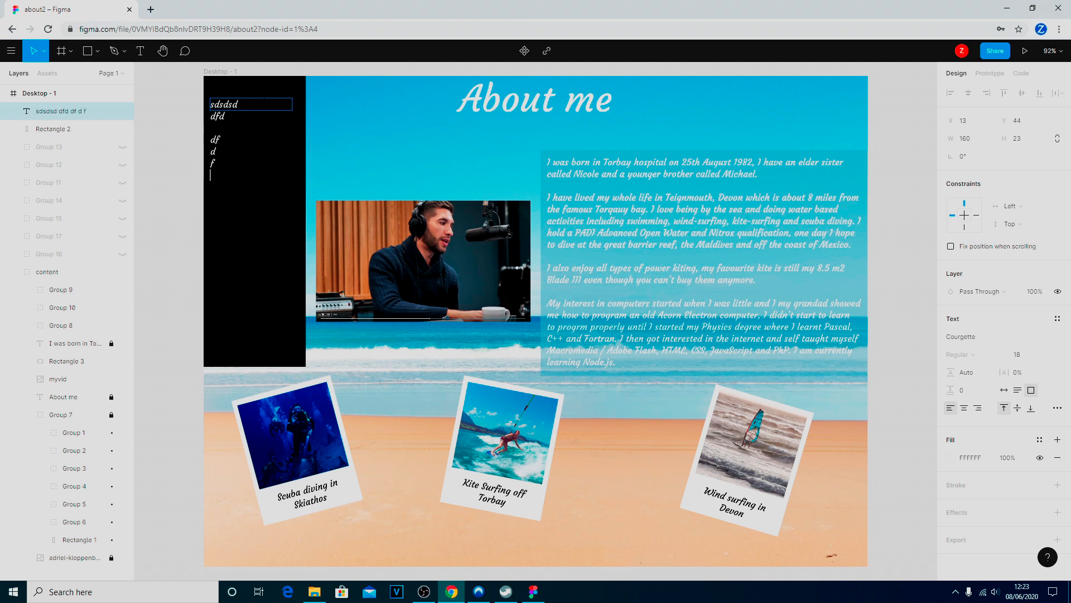
{"action": "key", "text": "Escape"}
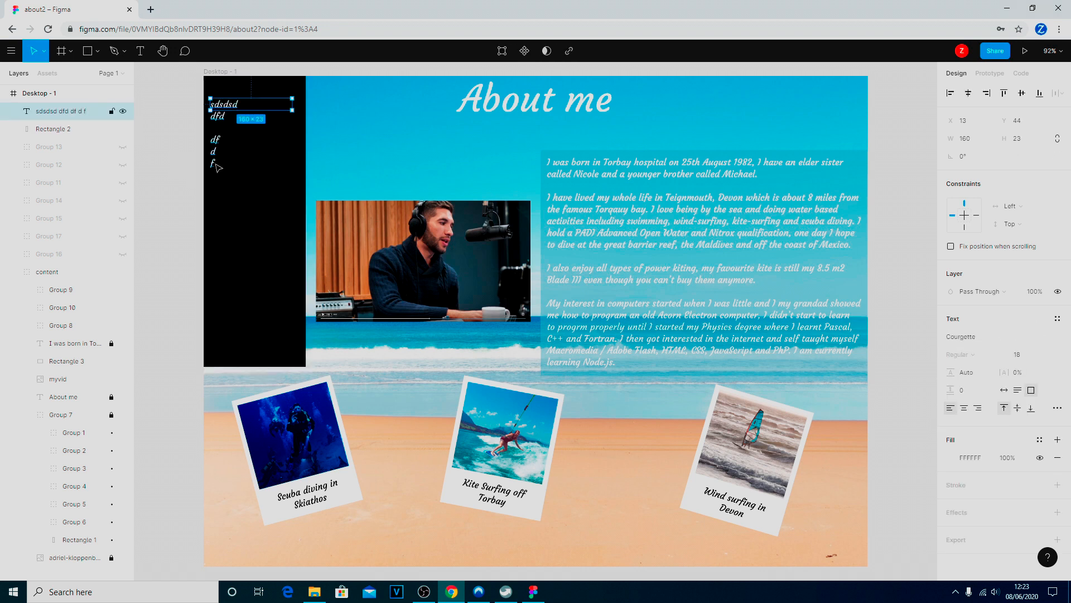
Set the multi-line text box on the black rectangle to auto height so it fits all its lines
{"action": "key", "text": "Return"}
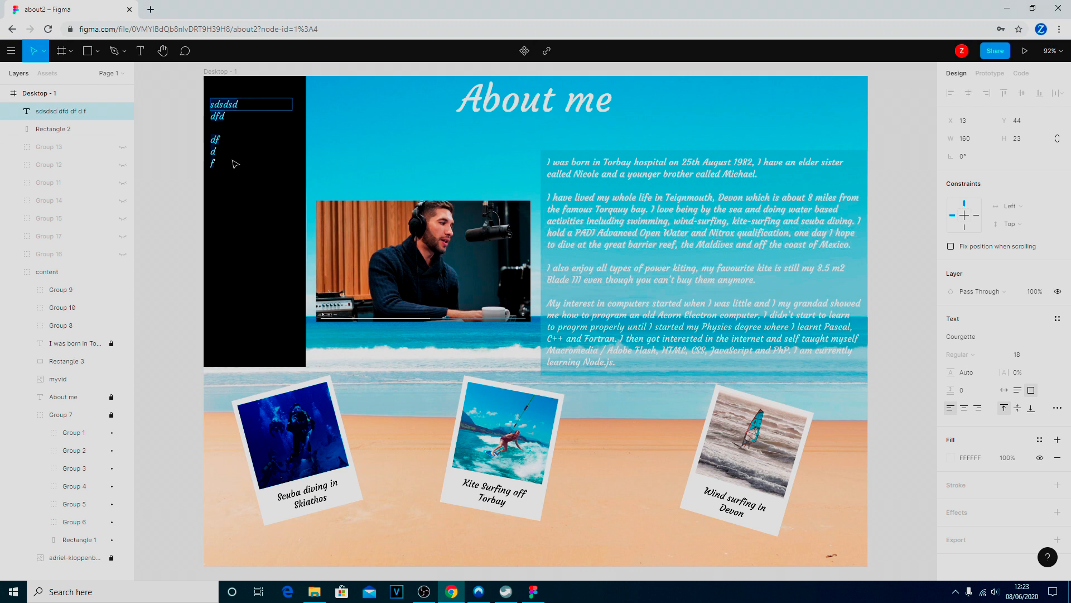
{"action": "key", "text": "Escape"}
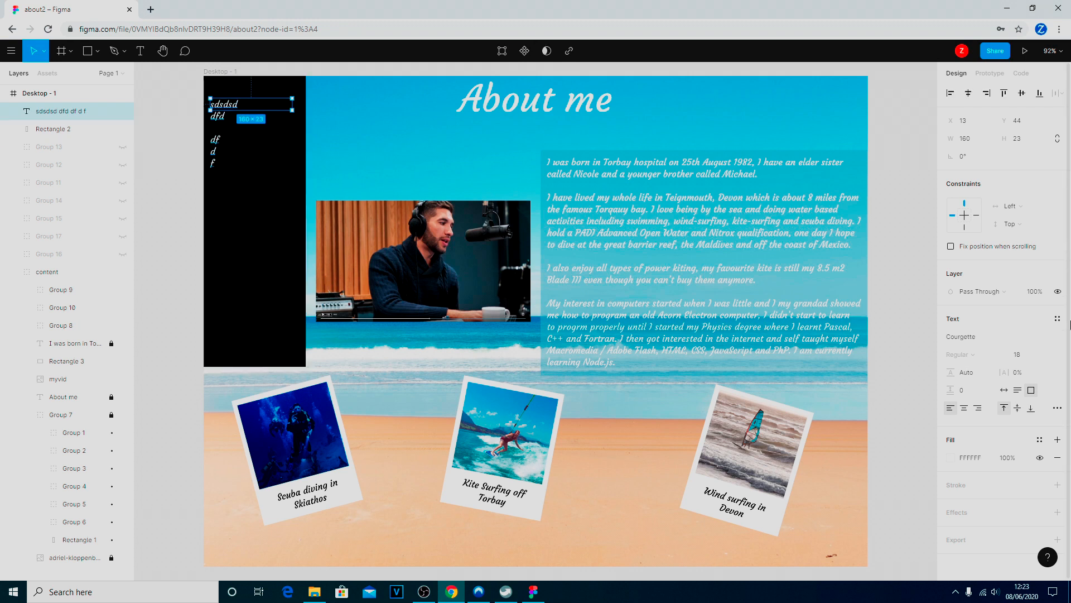
{"action": "left_click", "coordinate": [1018, 390]}
{"action": "left_click", "coordinate": [226, 145]}
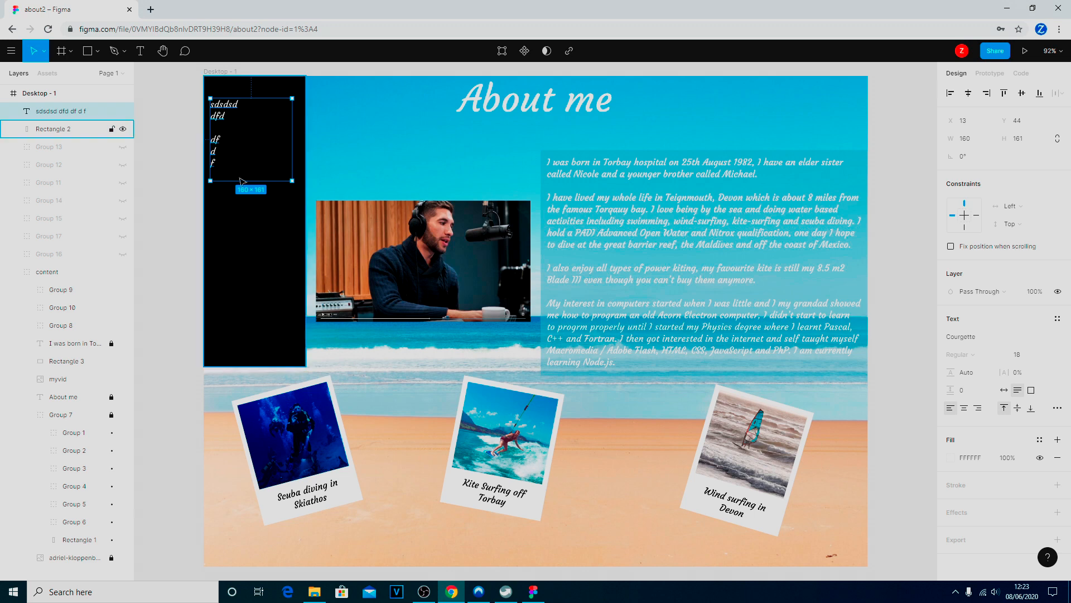
{"action": "double_click", "coordinate": [220, 156]}
{"action": "key", "text": "Escape"}
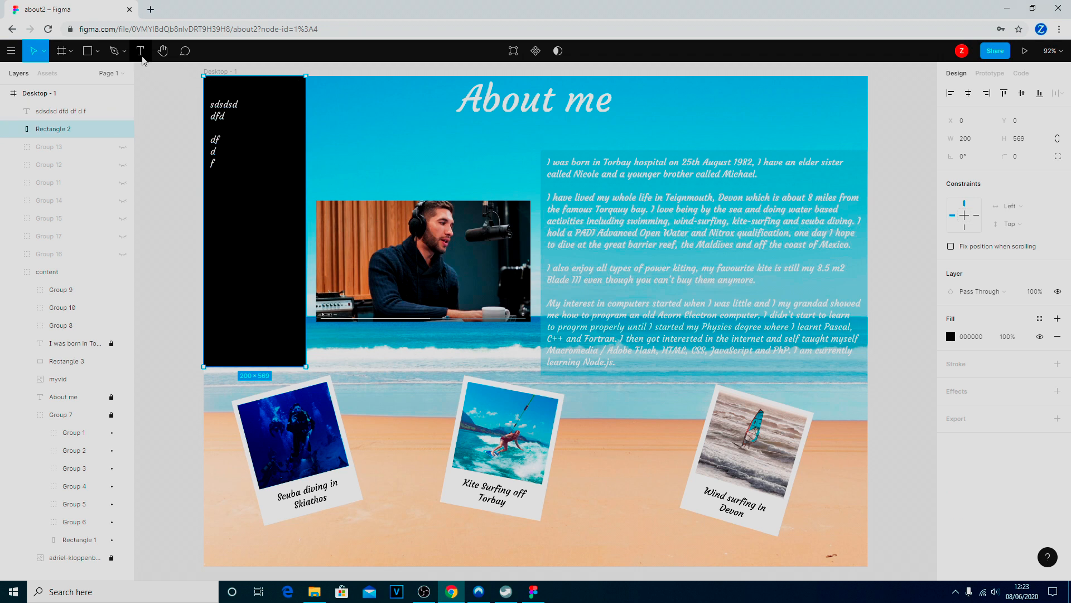
{"action": "left_click", "coordinate": [141, 52]}
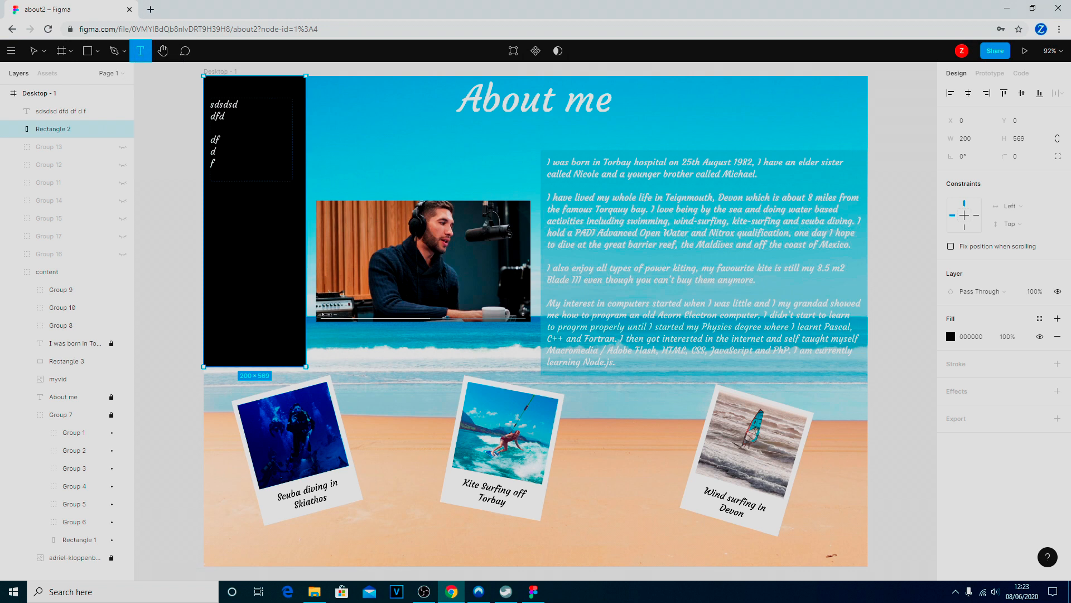
{"action": "left_click", "coordinate": [276, 176]}
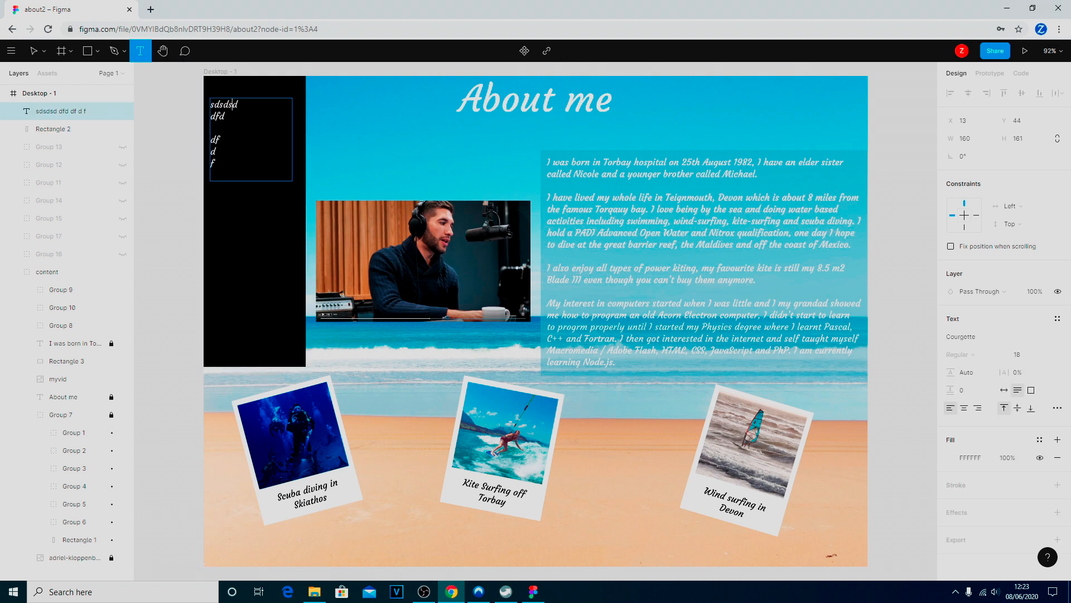
{"action": "left_click", "coordinate": [188, 152]}
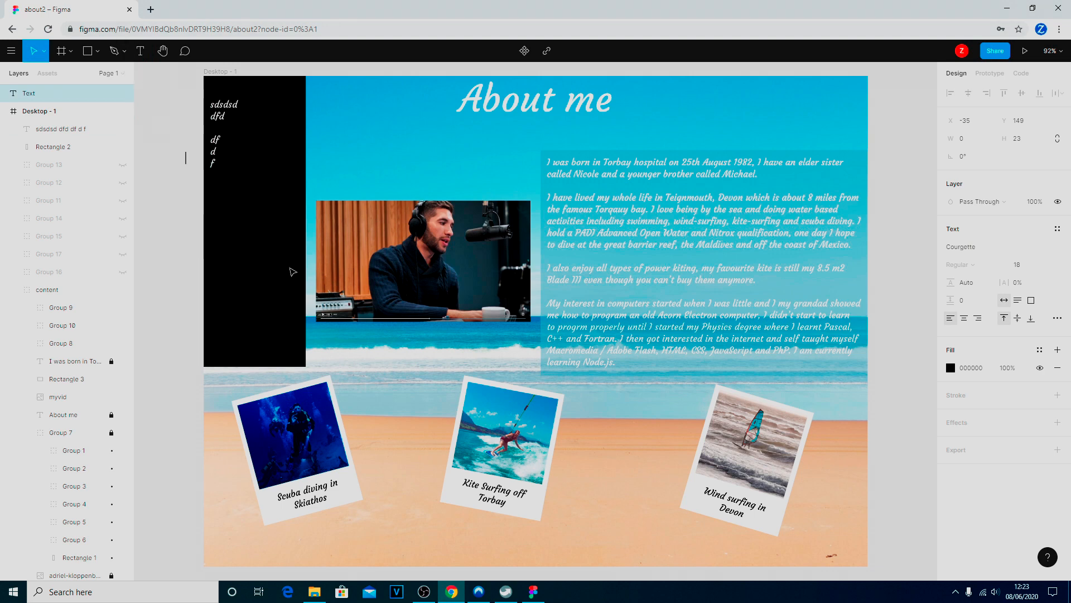
{"action": "double_click", "coordinate": [274, 219]}
{"action": "key", "text": "Escape"}
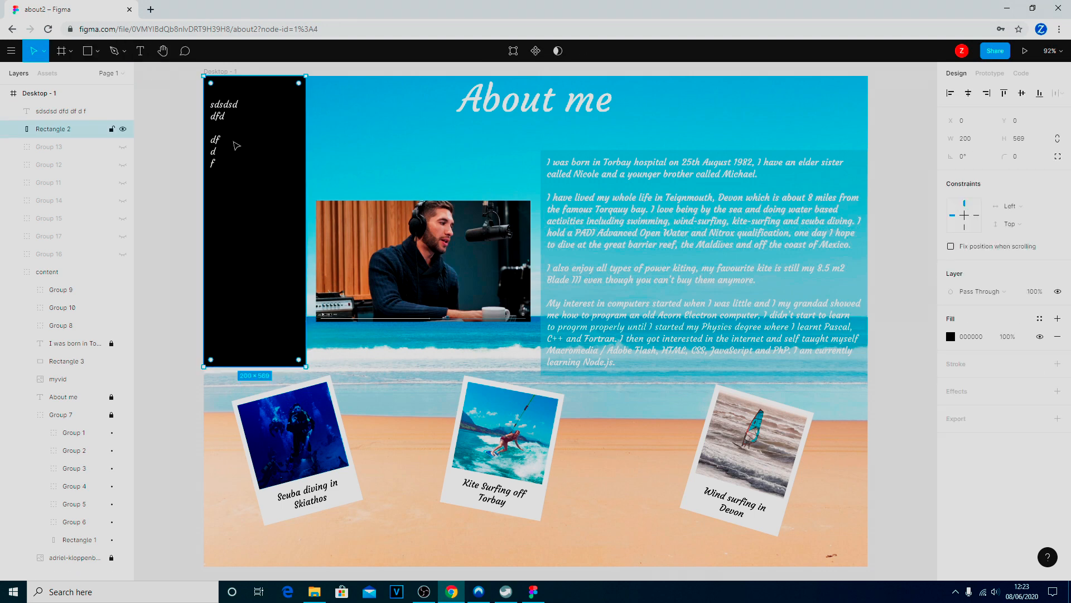
Delete the practice text box and the black rectangle behind it from the navigation sidebar area
{"action": "left_click", "coordinate": [185, 174]}
{"action": "left_click", "coordinate": [140, 51]}
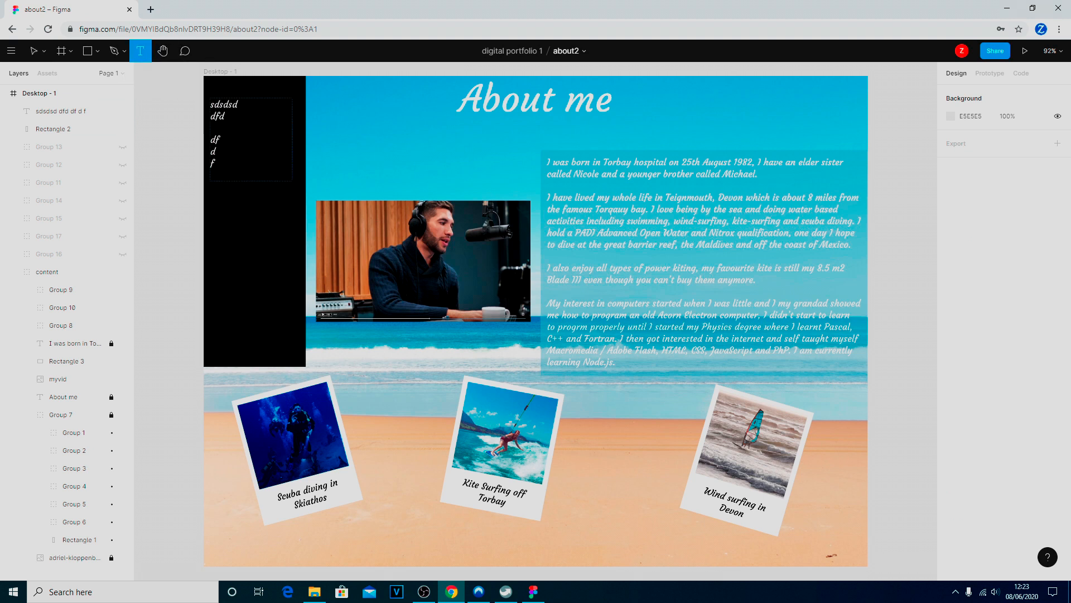
{"action": "left_click", "coordinate": [239, 116]}
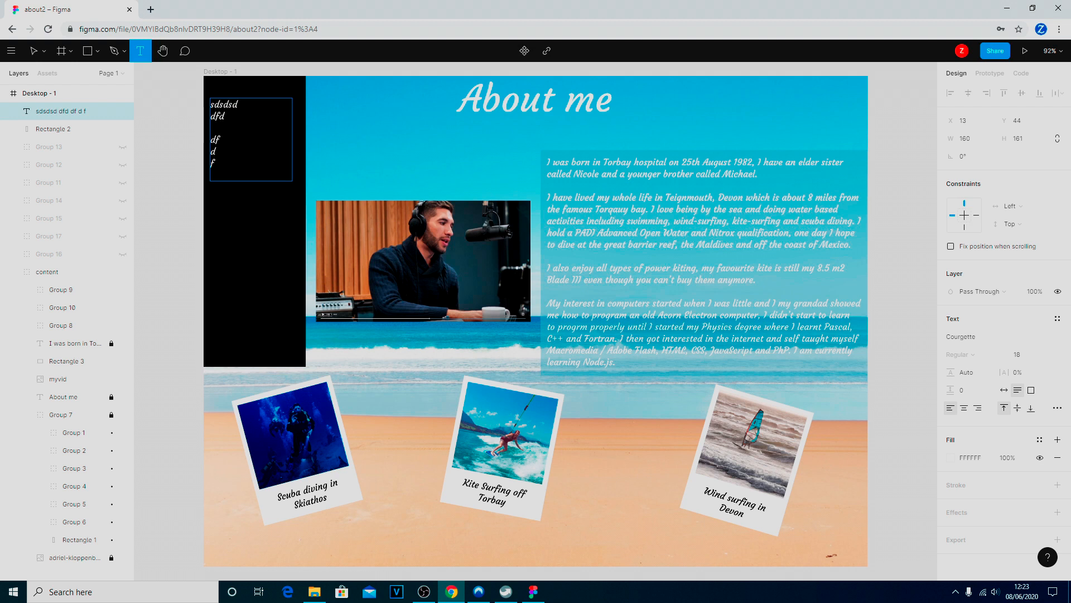
{"action": "left_click", "coordinate": [52, 131], "text": "shift"}
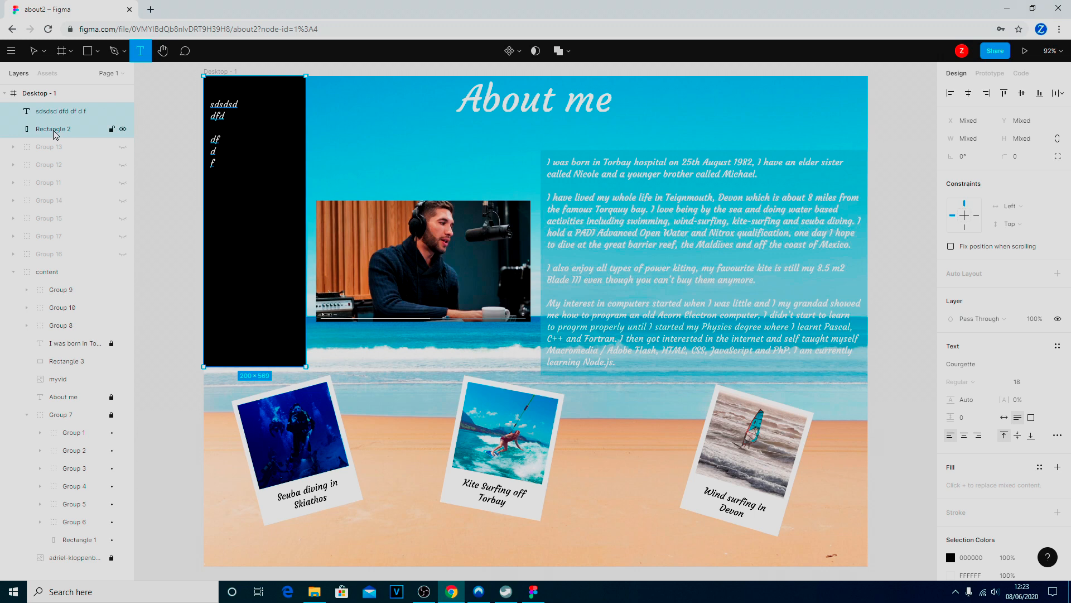
{"action": "key", "text": "Delete"}
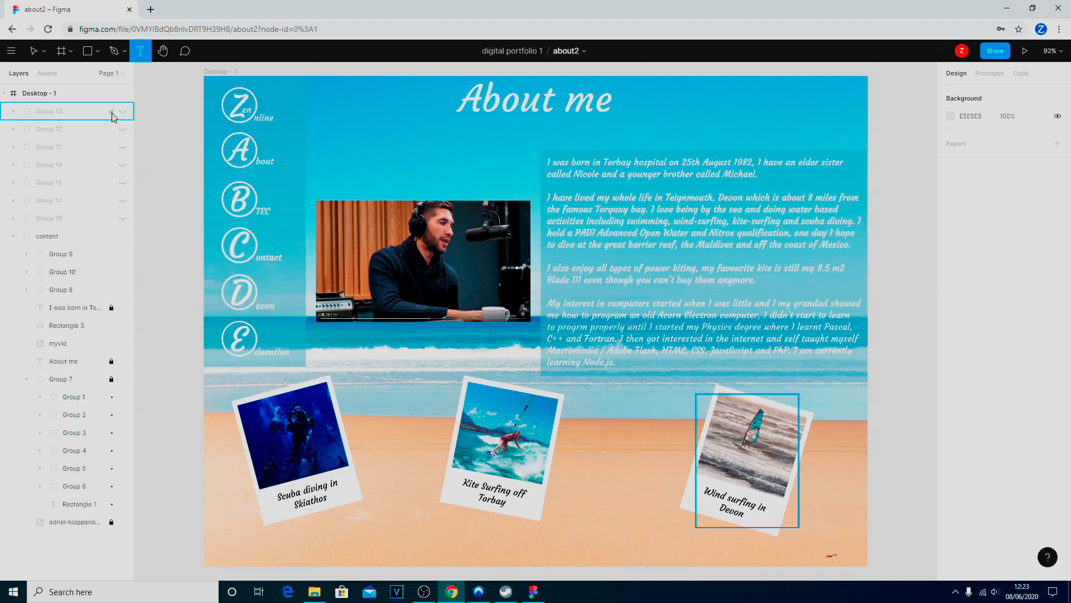
Show the hidden navigation bar dimensions overlay, Group 16
{"action": "left_click", "coordinate": [124, 113]}
{"action": "left_click", "coordinate": [124, 114]}
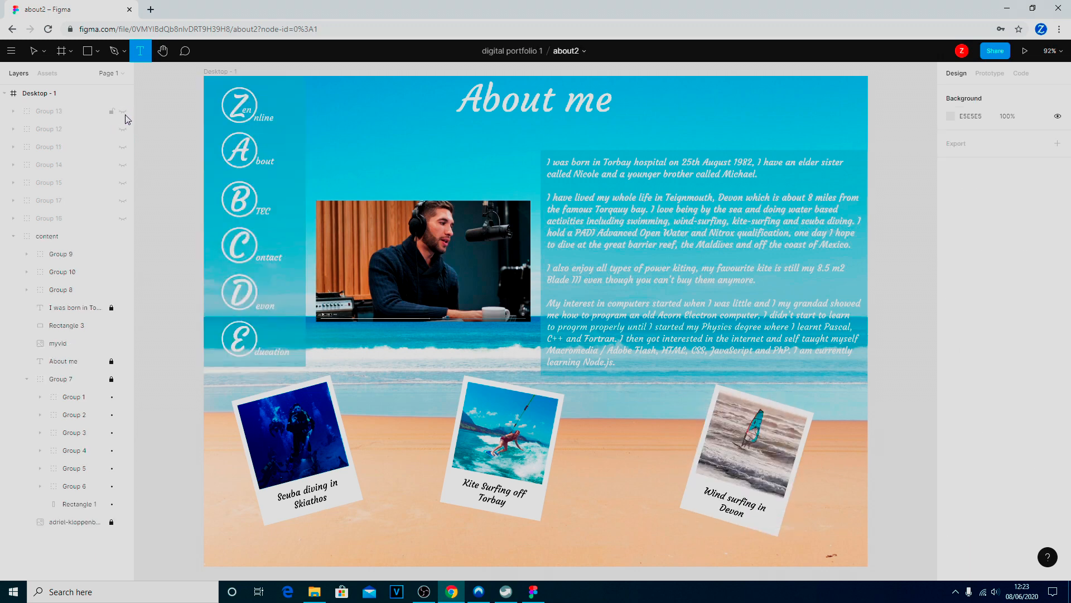
{"action": "left_click", "coordinate": [124, 131]}
{"action": "left_click", "coordinate": [124, 131]}
{"action": "left_click", "coordinate": [122, 219]}
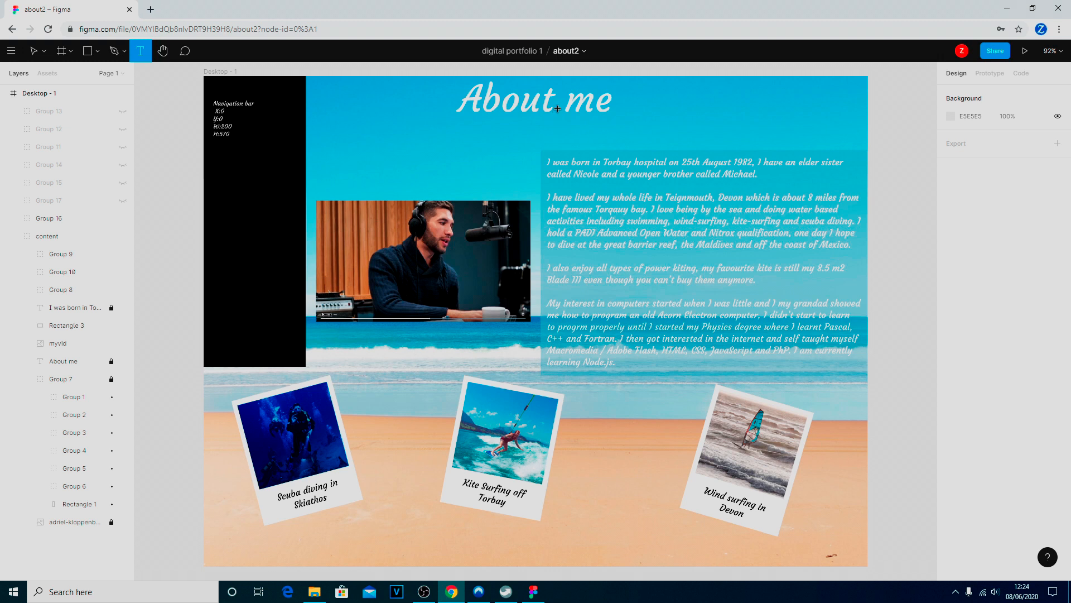
Show the 6-column layout grid on the Desktop - 1 frame
{"action": "left_click", "coordinate": [33, 98]}
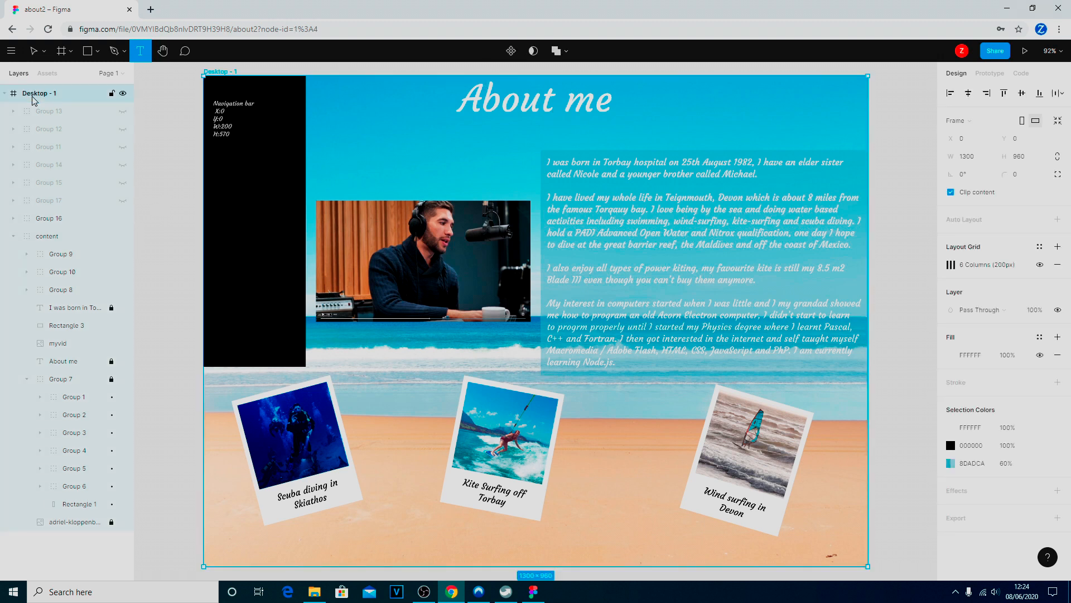
{"action": "left_click", "coordinate": [1040, 266]}
{"action": "left_click", "coordinate": [1040, 266]}
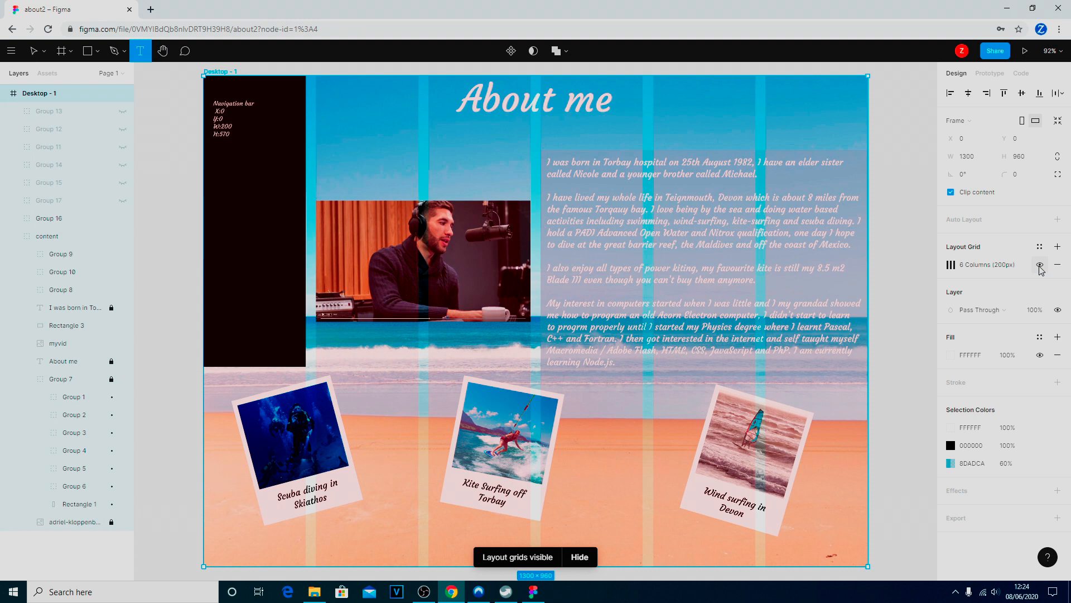
Select the "About me" title text to check its position and size, and lock its layer
{"action": "left_click", "coordinate": [502, 106]}
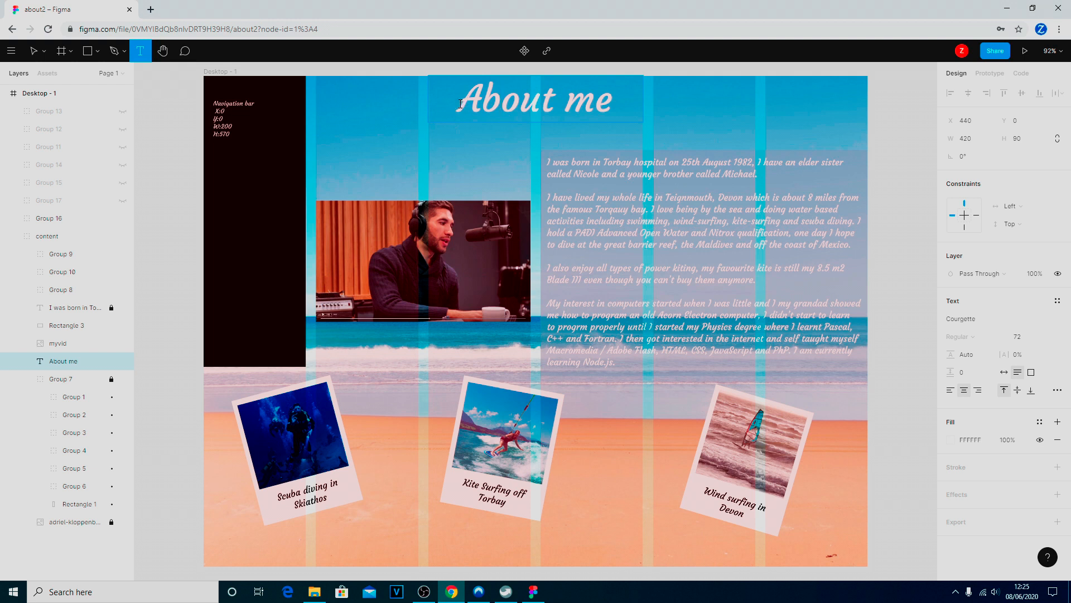
{"action": "left_click_drag", "start_coordinate": [460, 104], "coordinate": [612, 102]}
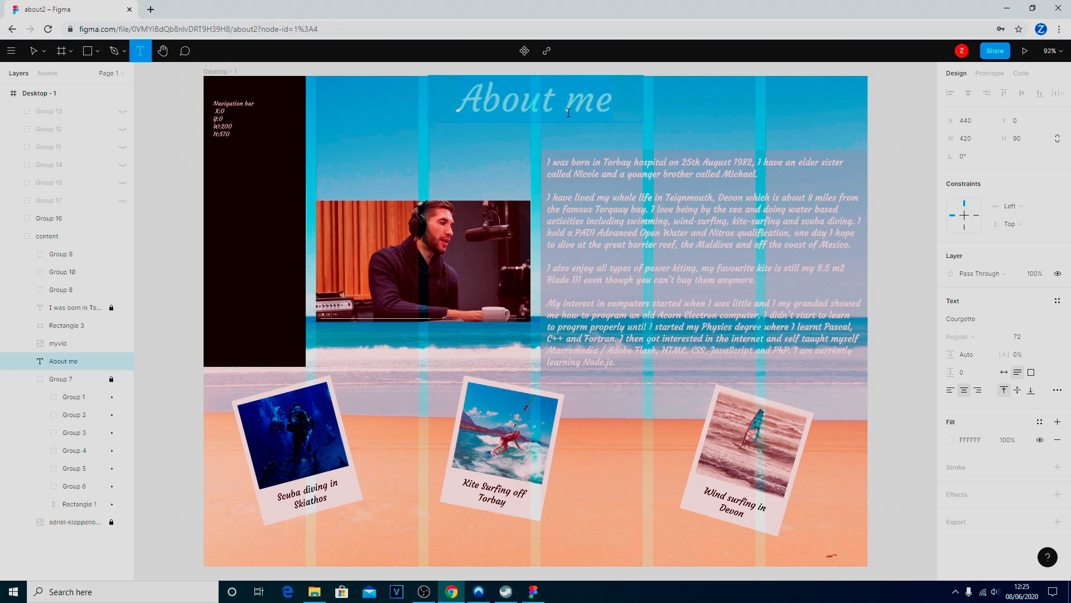
{"action": "mouse_move", "coordinate": [93, 363]}
{"action": "left_click", "coordinate": [112, 361]}
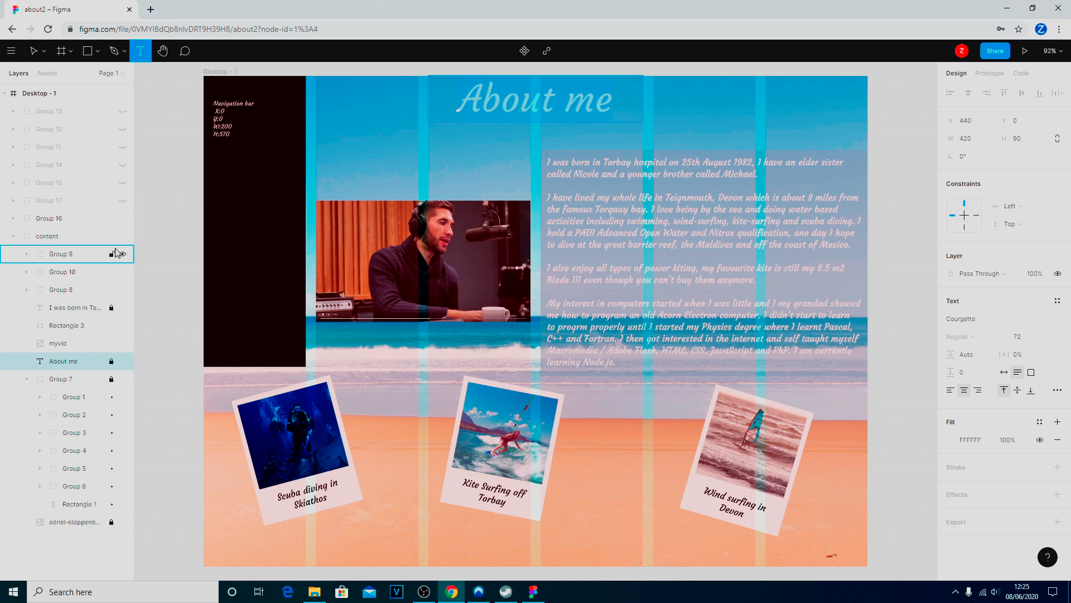
Show the video, title and text dimension overlays (Groups 17, 15 and 14), and hide the frame's 6-column layout grid
{"action": "left_click", "coordinate": [122, 201]}
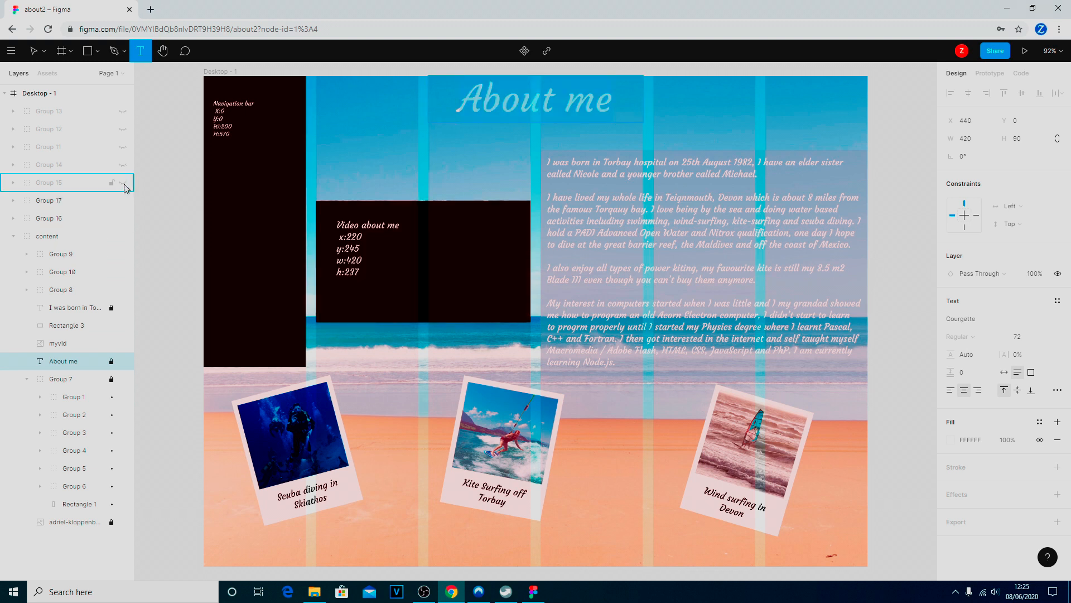
{"action": "left_click", "coordinate": [123, 183]}
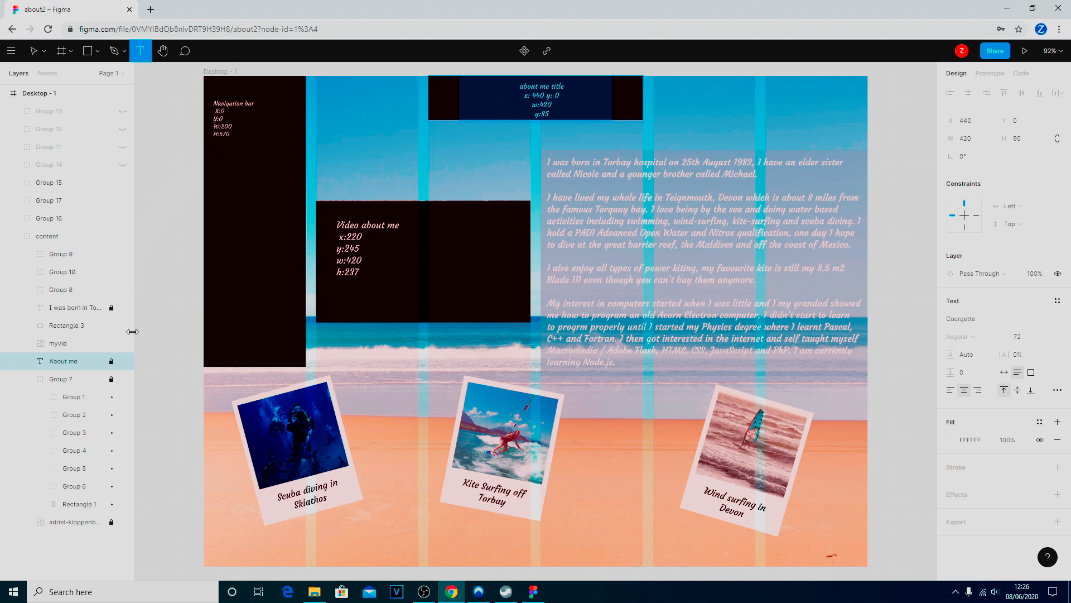
{"action": "left_click", "coordinate": [123, 165]}
{"action": "key", "text": "Return"}
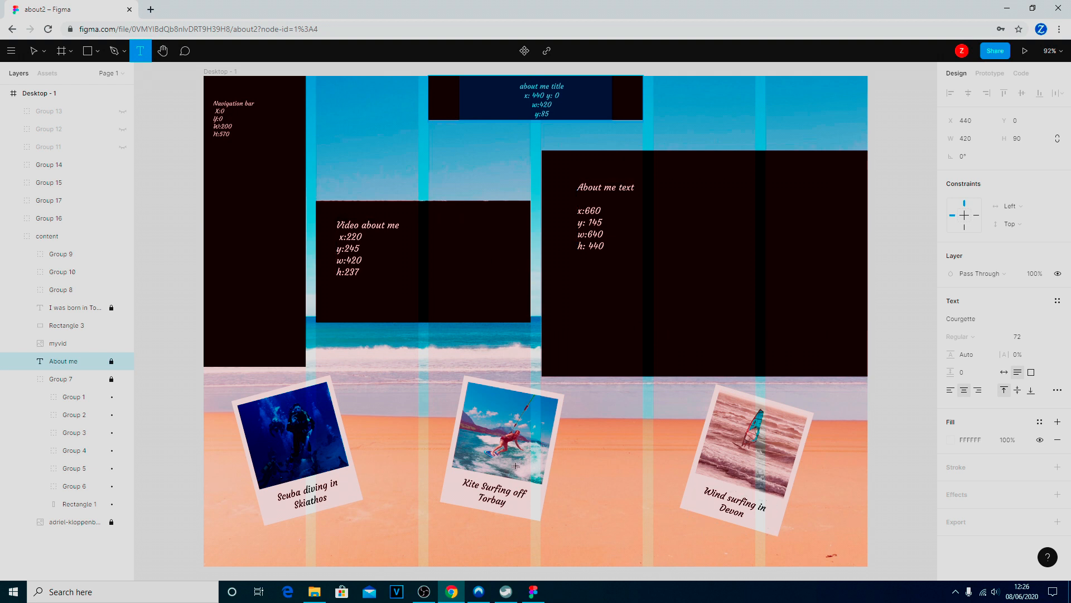
{"action": "left_click", "coordinate": [39, 93]}
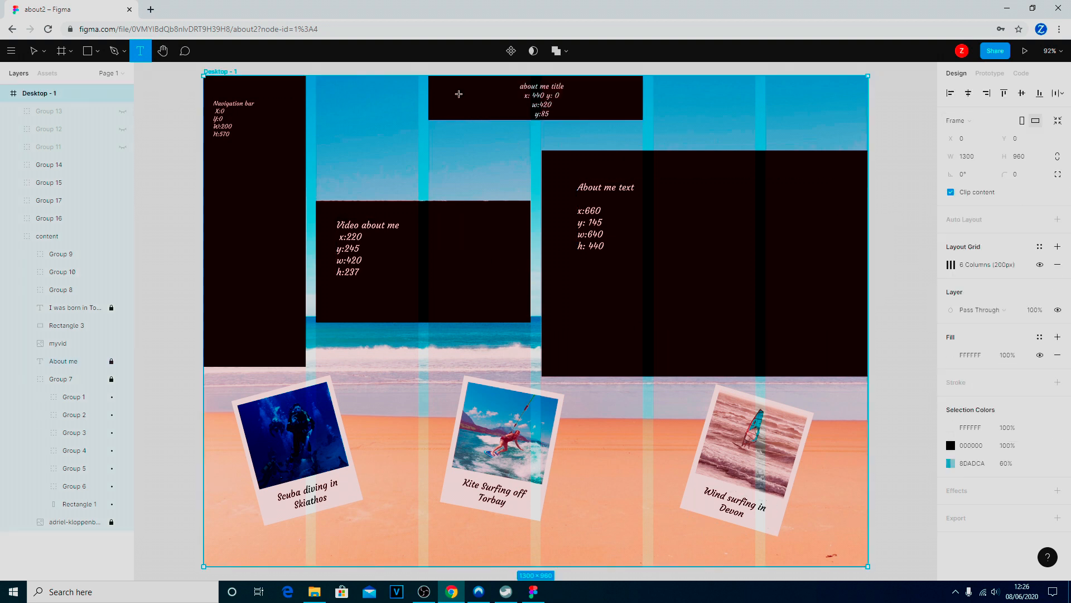
{"action": "left_click", "coordinate": [1040, 265]}
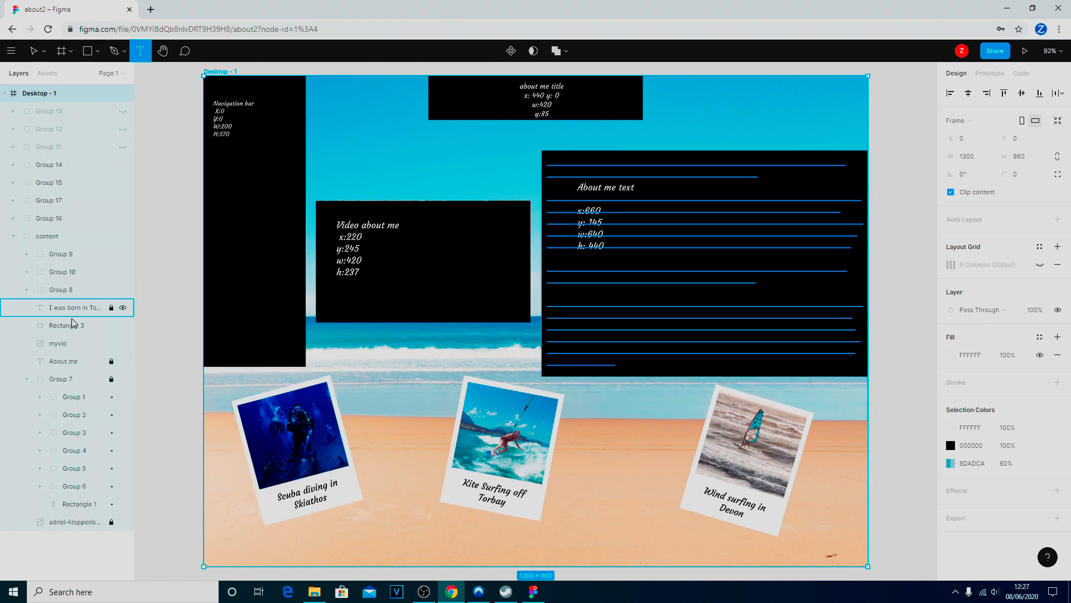
Try setting the rotation of Rectangle 6, the scuba diving polaroid's white background, to 0°, and undo it
{"action": "left_click", "coordinate": [27, 290]}
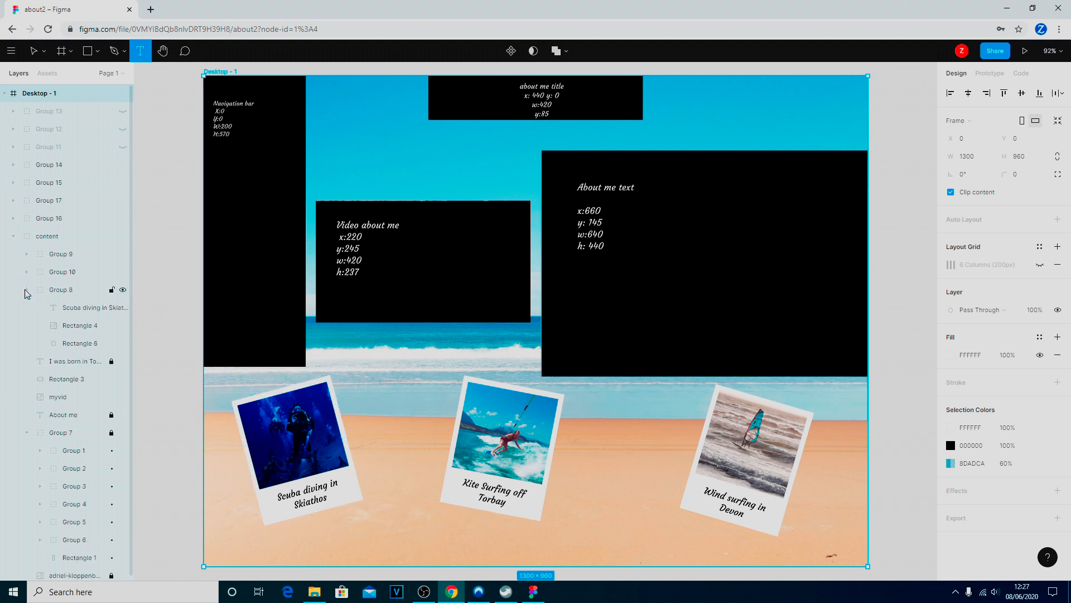
{"action": "left_click", "coordinate": [83, 344]}
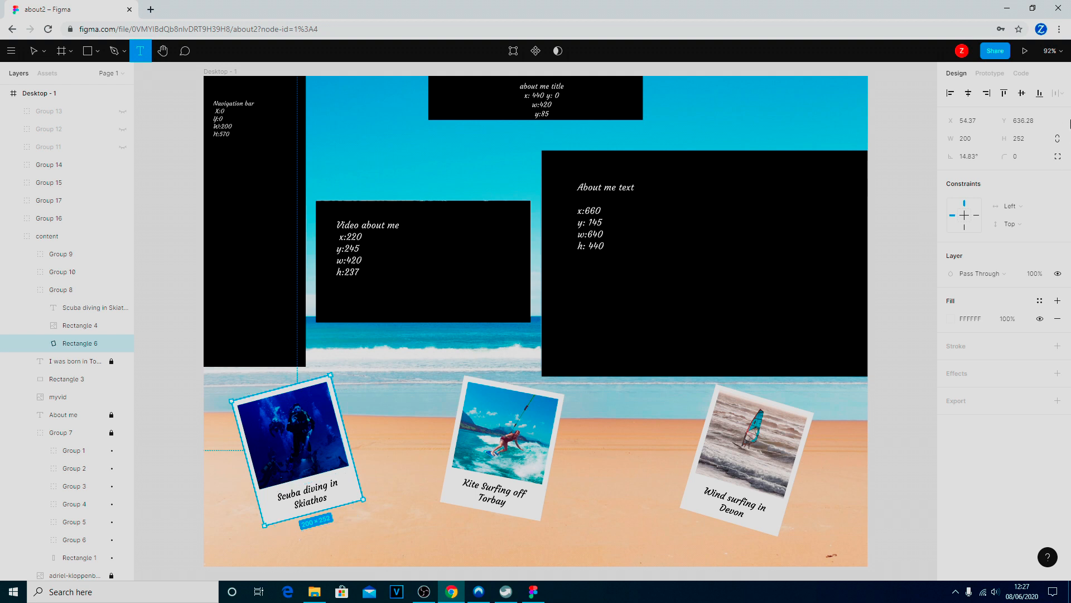
{"action": "left_click", "coordinate": [969, 159]}
{"action": "type", "text": "0"}
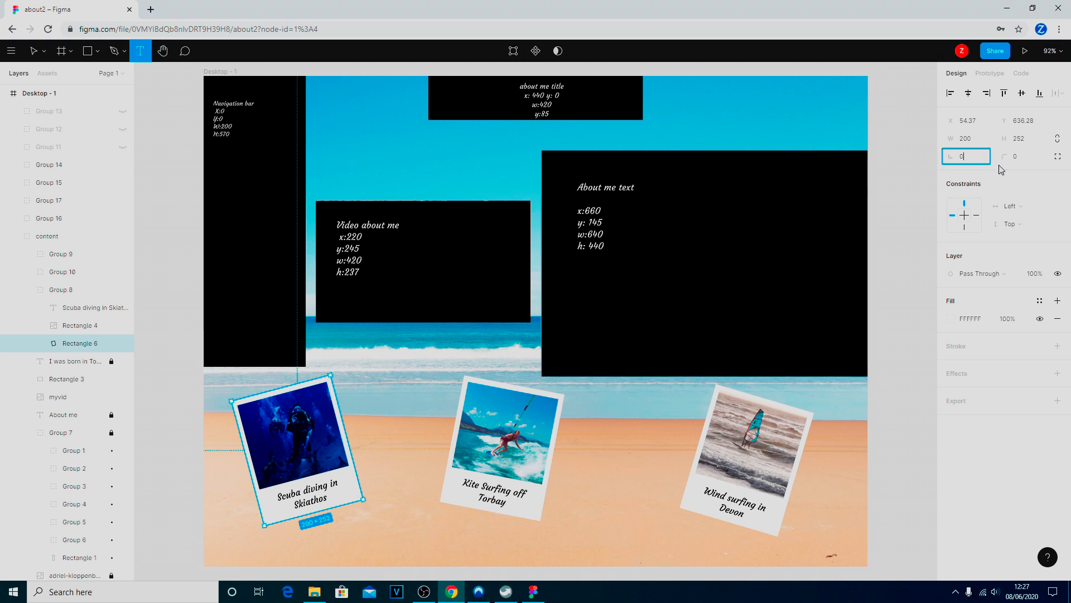
{"action": "key", "text": "Return"}
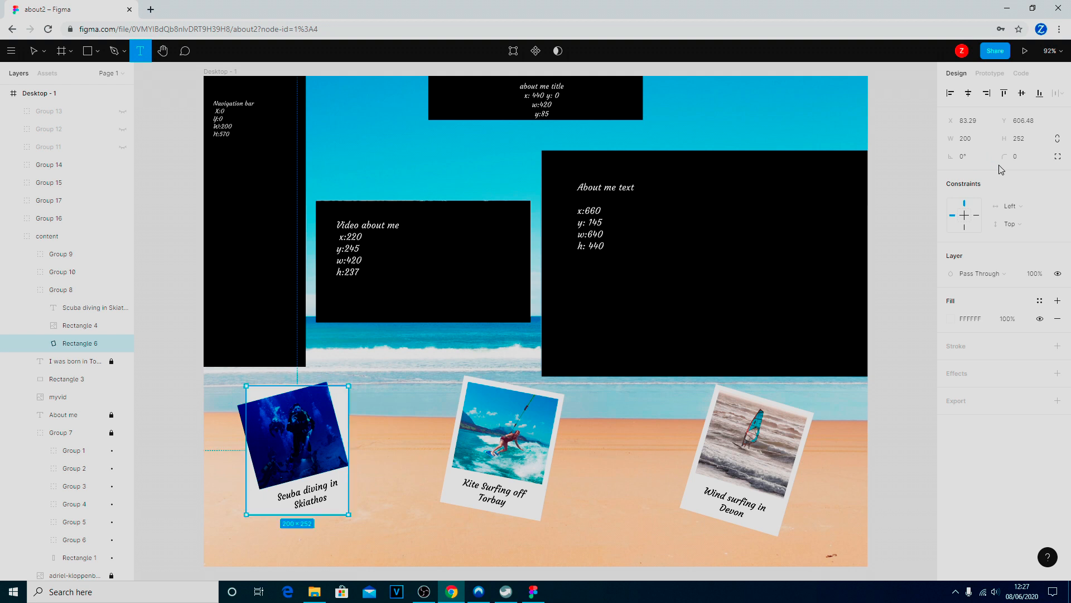
{"action": "key", "text": "ctrl+z"}
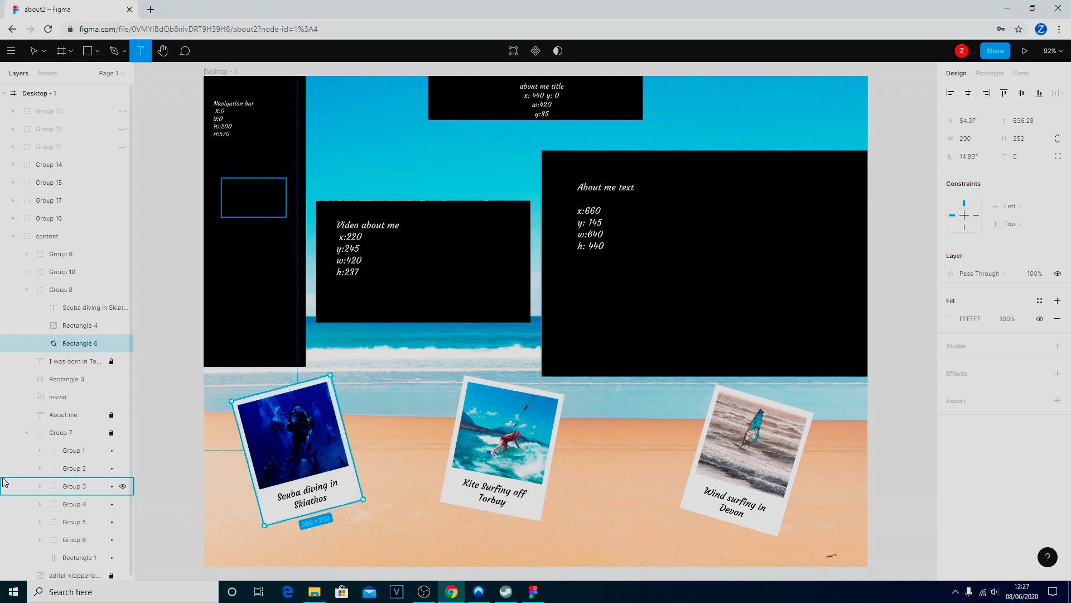
Set the rotation of the whole scuba diving polaroid, Group 8, to 0°
{"action": "left_click", "coordinate": [61, 289]}
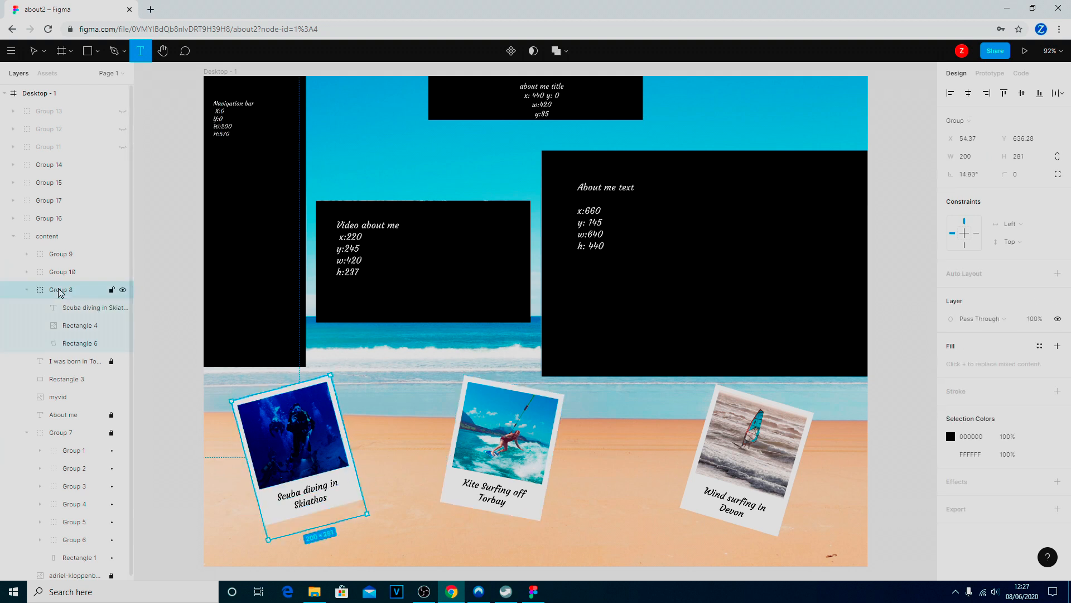
{"action": "left_click", "coordinate": [970, 177]}
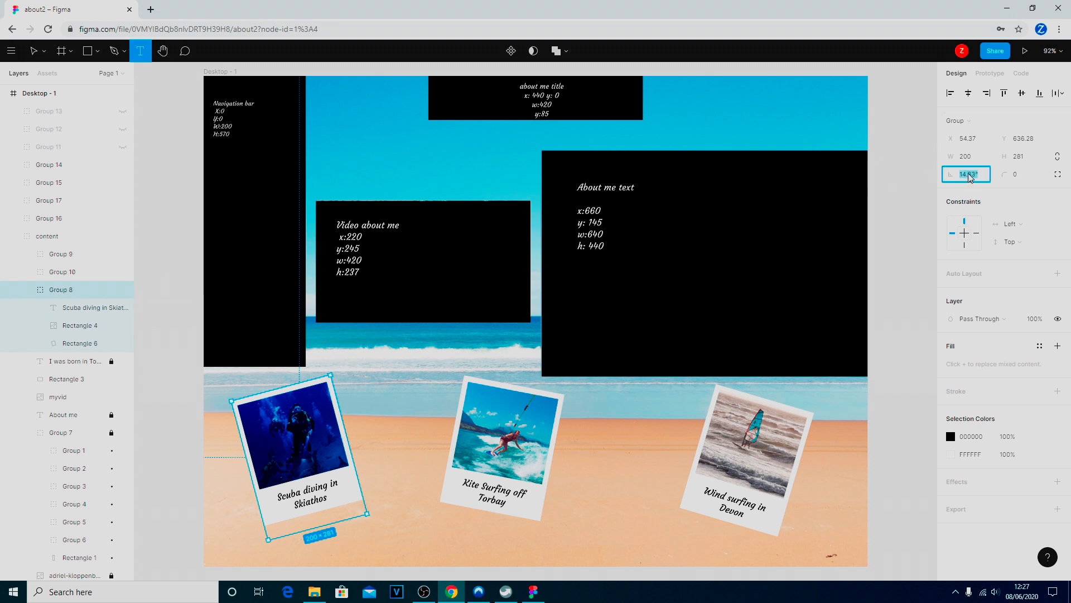
{"action": "type", "text": "0"}
{"action": "key", "text": "Return"}
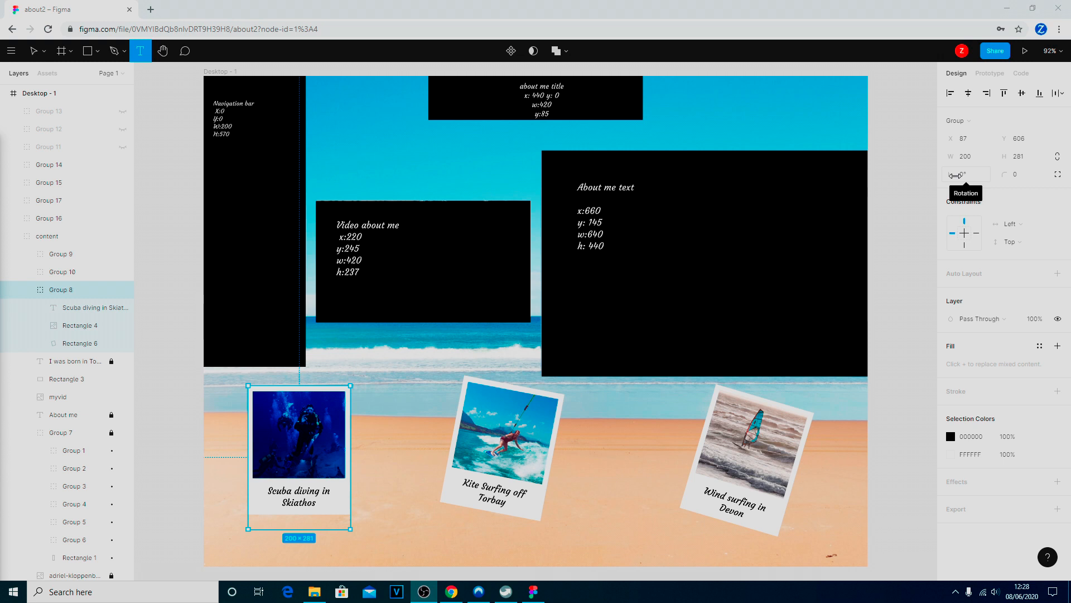
Set the scuba diving polaroid group's rotation to 14.83°
{"action": "left_click", "coordinate": [967, 177]}
{"action": "type", "text": "14"}
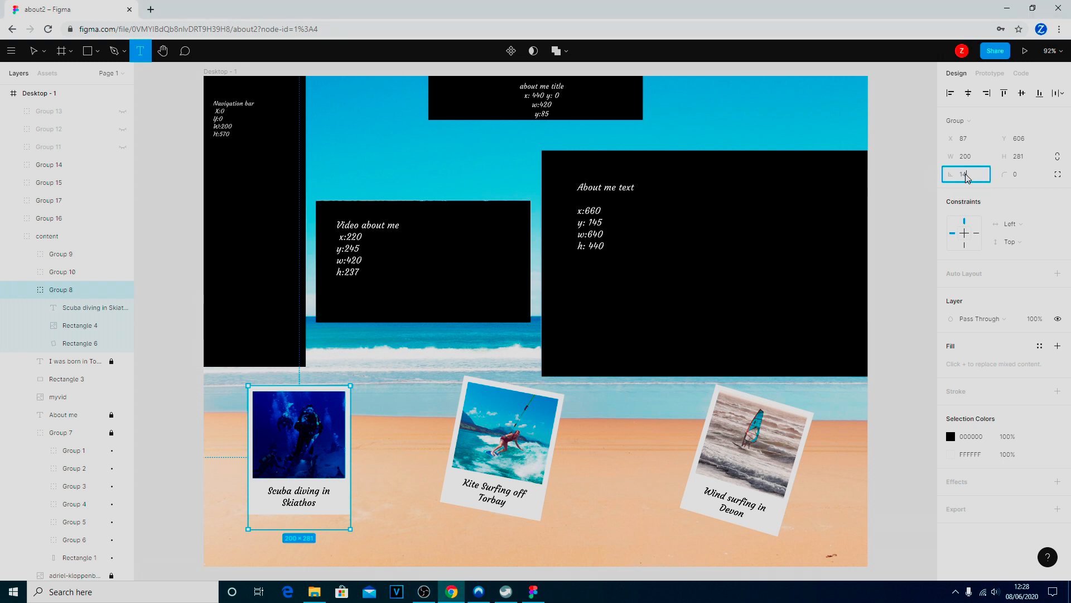
{"action": "type", "text": ".83"}
{"action": "key", "text": "Return"}
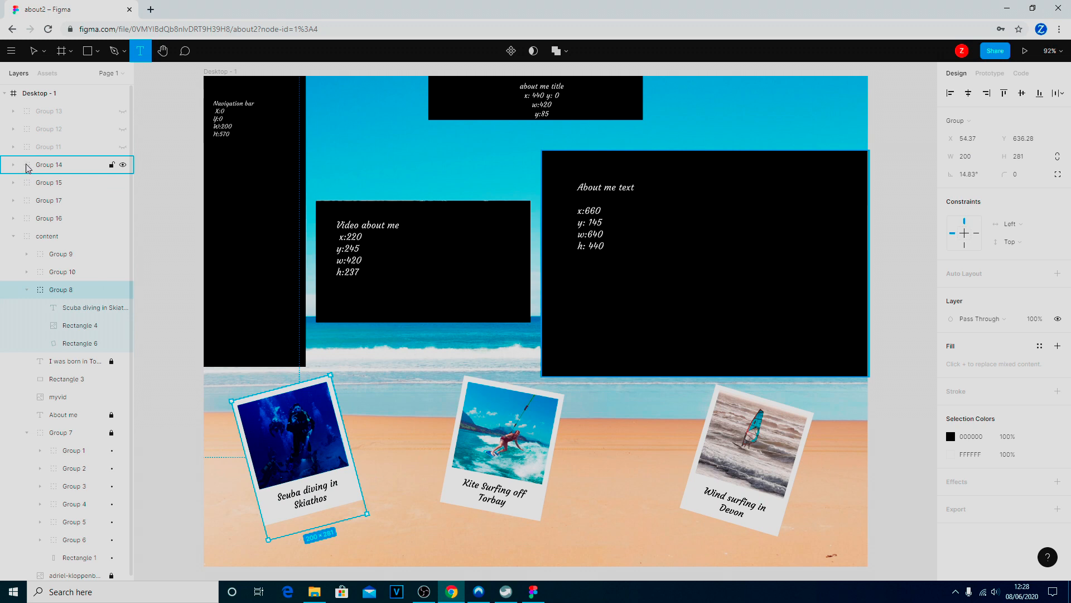
Show the three polaroid picture dimension overlays, Groups 11, 12 and 13
{"action": "left_click", "coordinate": [123, 166]}
{"action": "left_click", "coordinate": [123, 166]}
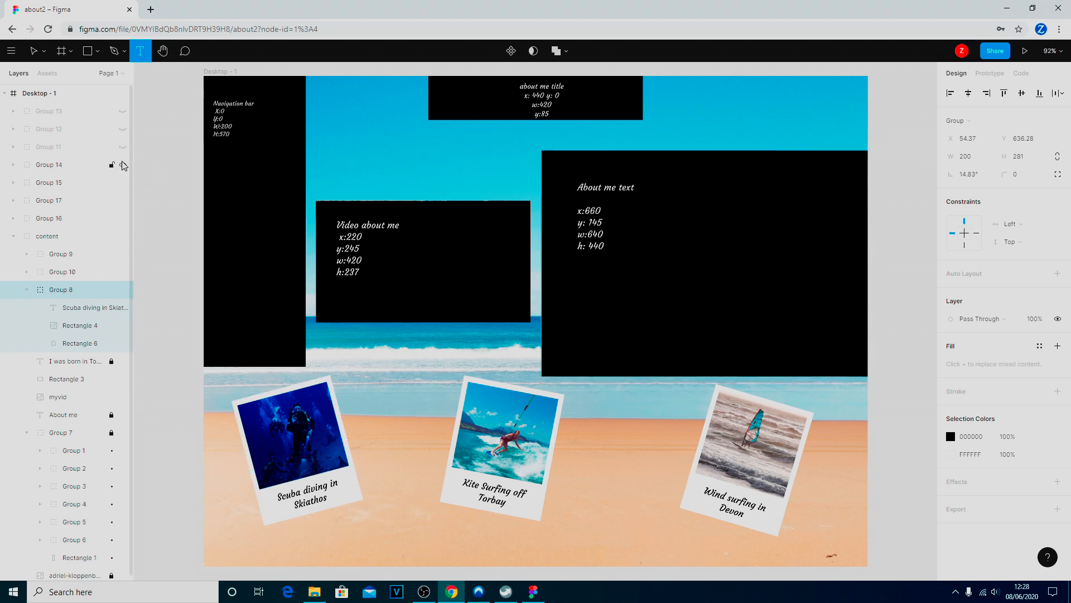
{"action": "left_click", "coordinate": [122, 147]}
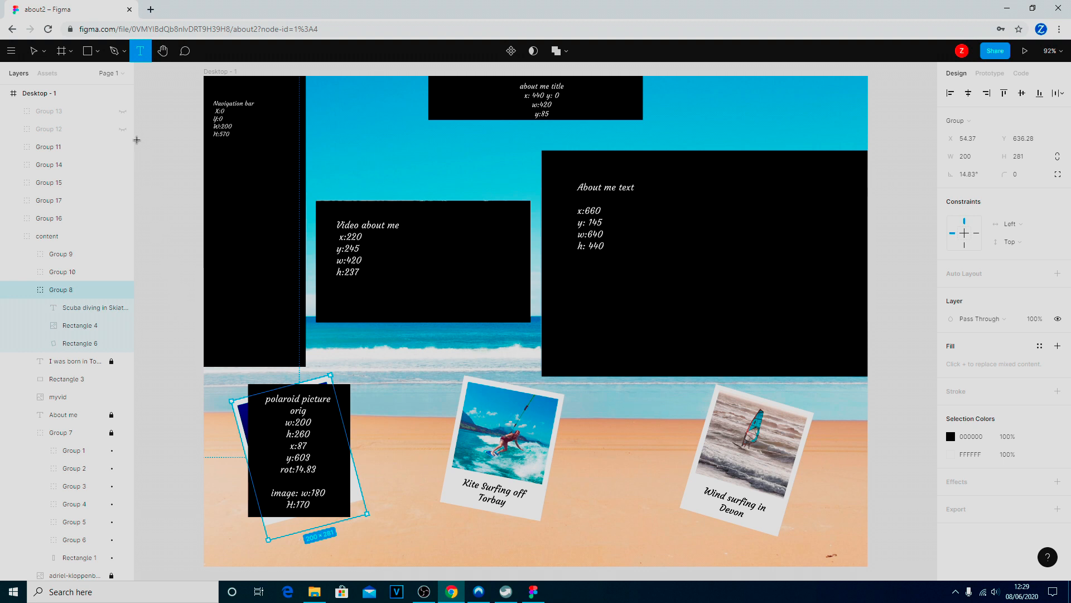
{"action": "left_click", "coordinate": [123, 129]}
{"action": "left_click", "coordinate": [123, 111]}
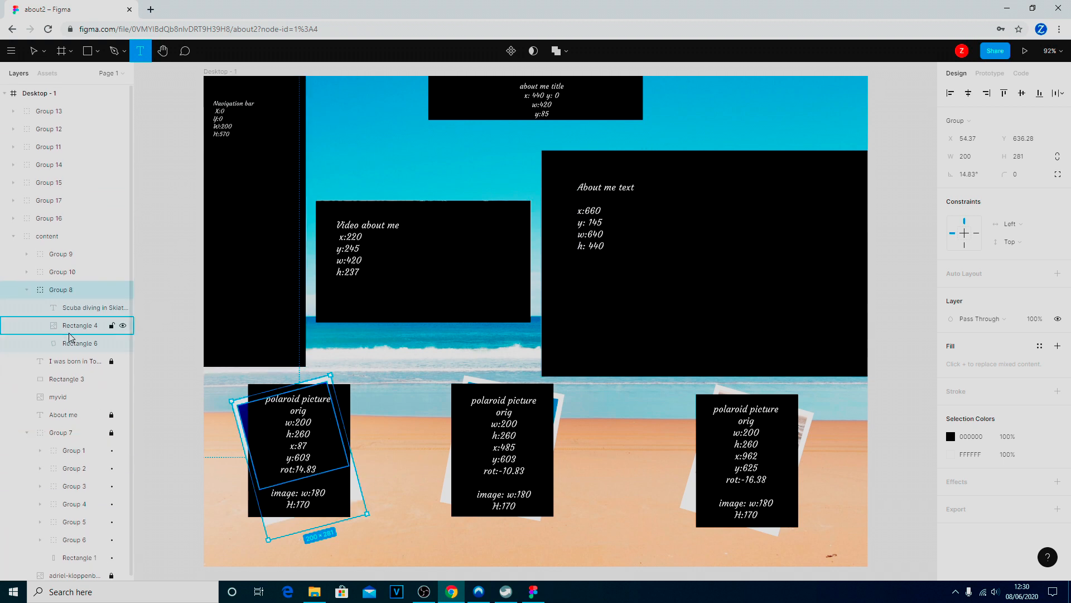
Examine the position, size and rotation notes on all overlays across the Desktop - 1 frame
{"action": "left_click", "coordinate": [39, 93]}
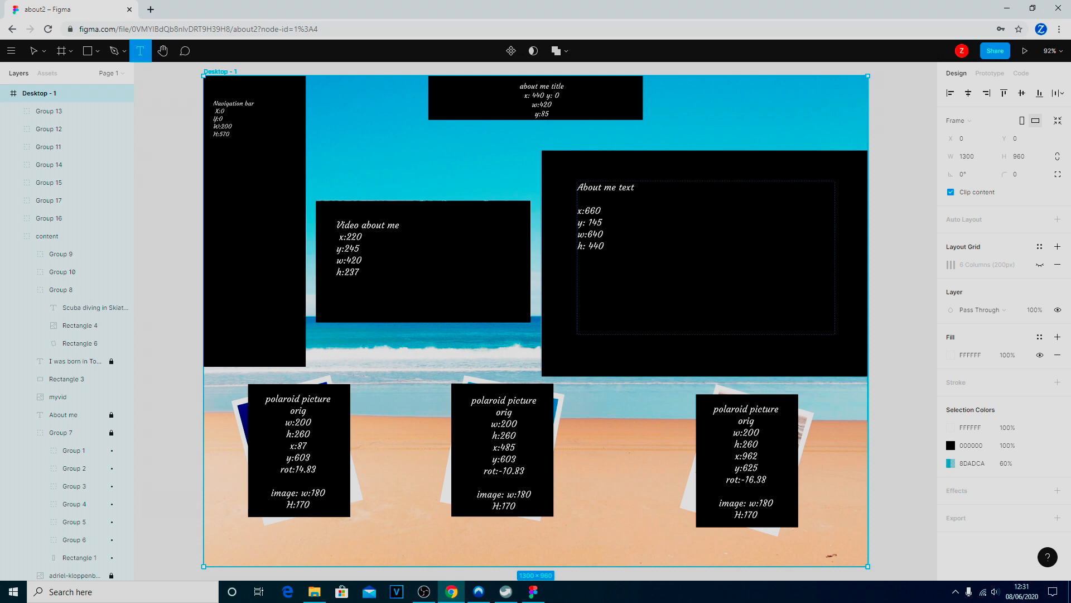
{"action": "scroll", "coordinate": [619, 254], "scroll_direction": "up", "scroll_amount": 10, "text": "ctrl"}
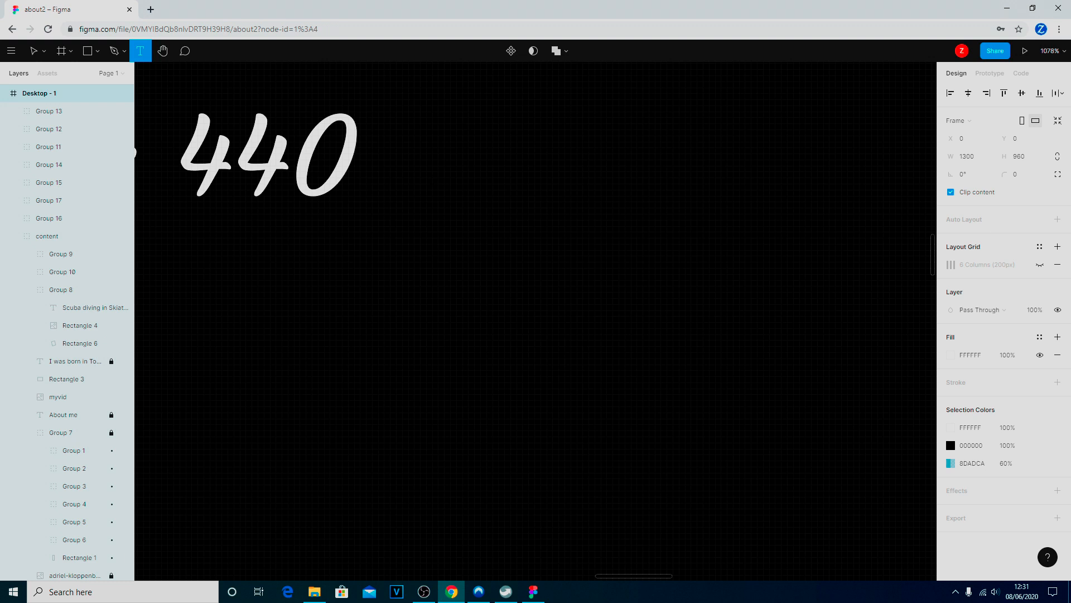
{"action": "scroll", "coordinate": [442, 232], "scroll_direction": "down", "scroll_amount": 10, "text": "ctrl"}
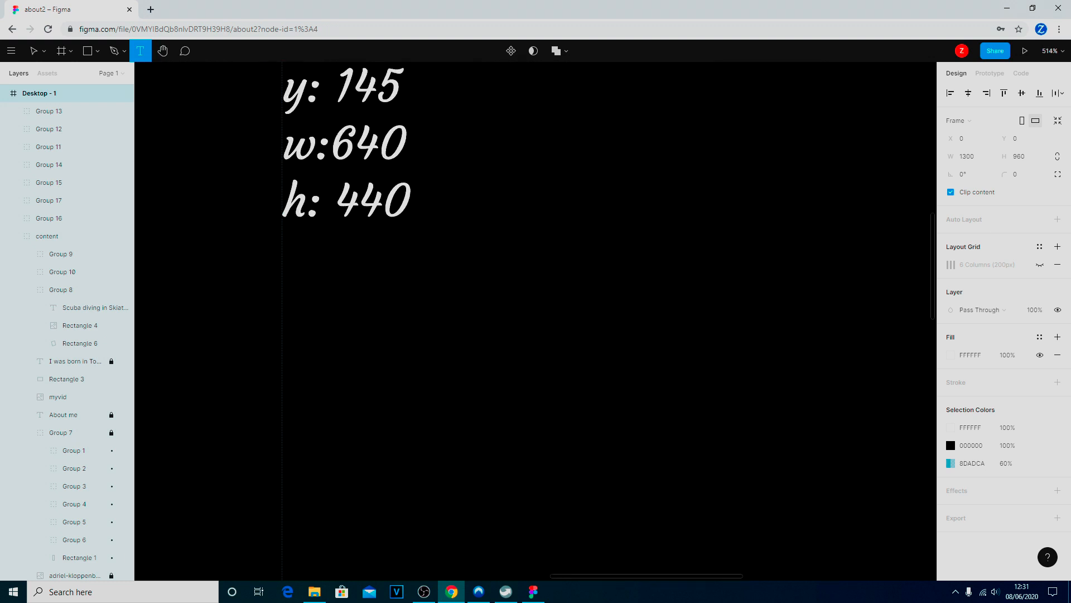
{"action": "scroll", "coordinate": [341, 112], "scroll_direction": "up", "scroll_amount": 3, "text": "ctrl"}
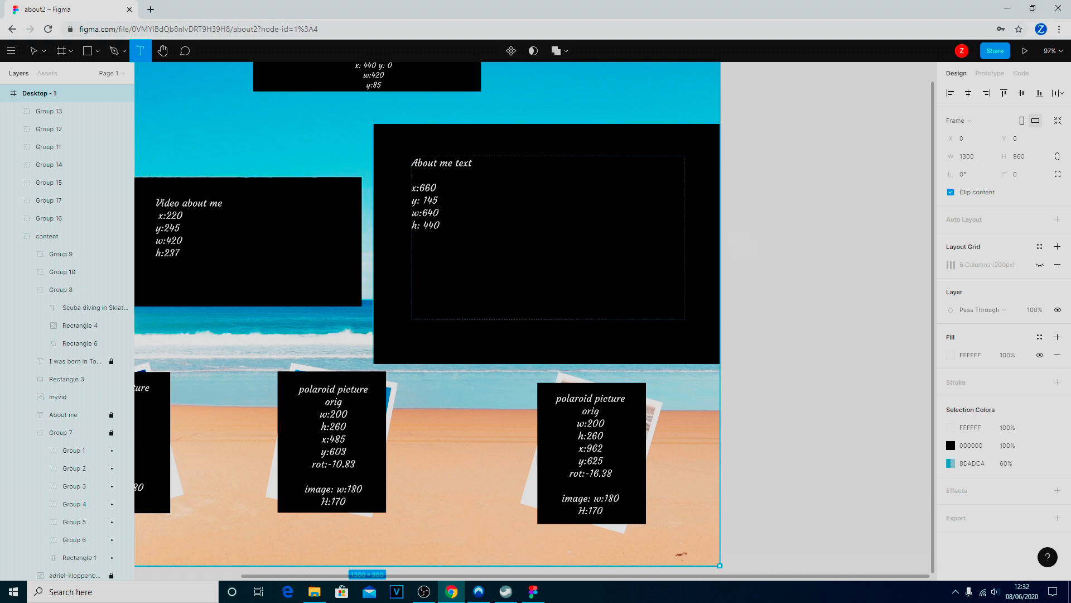
{"action": "scroll", "coordinate": [383, 219], "scroll_direction": "up", "scroll_amount": 2}
{"action": "scroll", "coordinate": [536, 335], "scroll_direction": "down", "scroll_amount": 1}
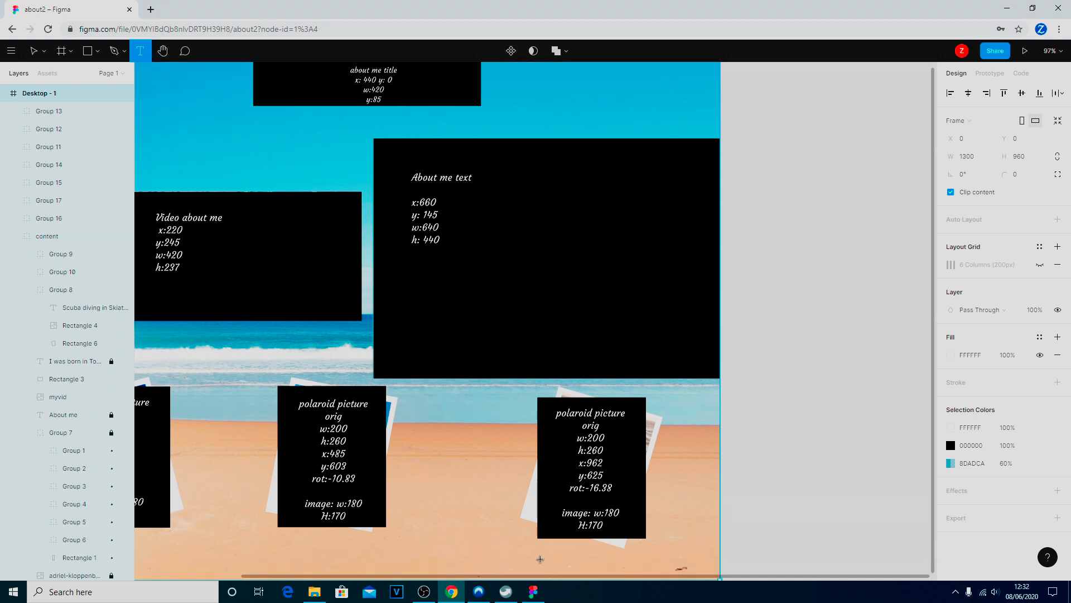
{"action": "scroll", "coordinate": [537, 578], "scroll_direction": "left", "scroll_amount": 5}
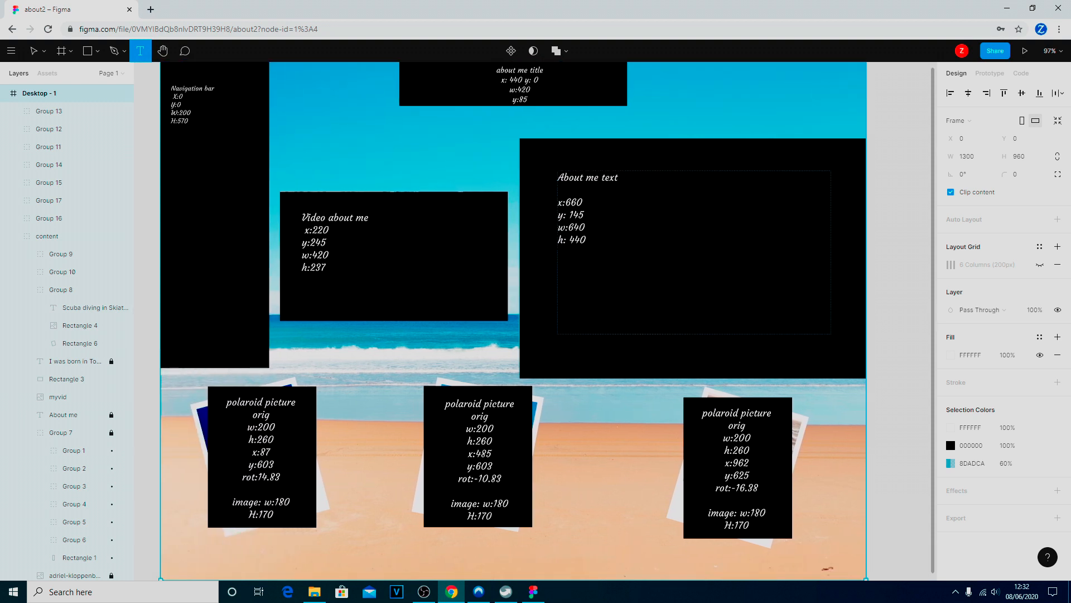
{"action": "scroll", "coordinate": [546, 321], "scroll_direction": "up", "scroll_amount": 2}
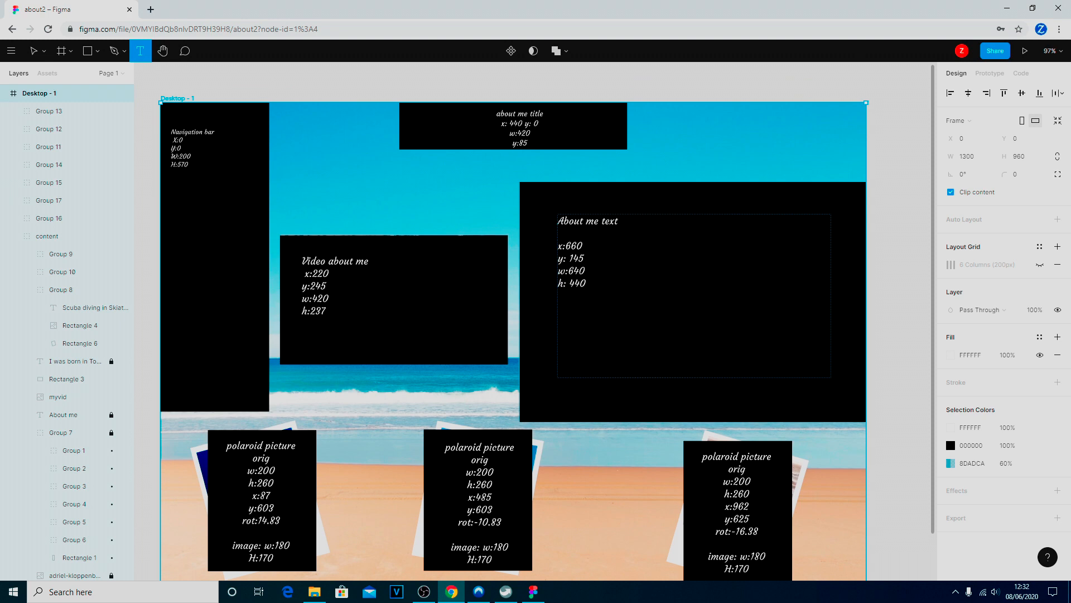
Preview the Desktop - 1 page in presentation view, and close the preview
{"action": "left_click", "coordinate": [1026, 51]}
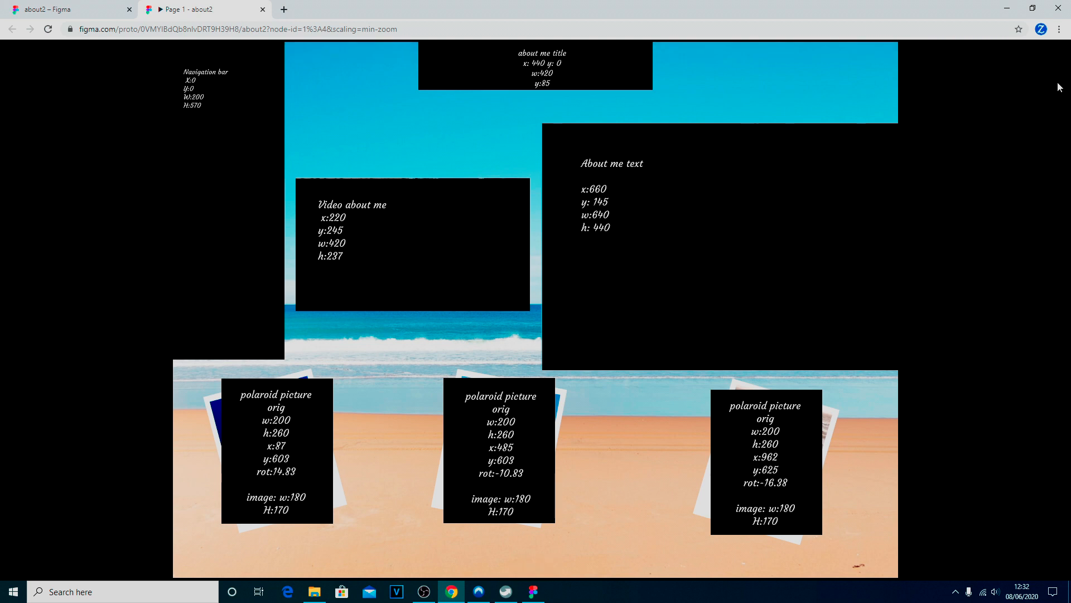
{"action": "left_click", "coordinate": [263, 10]}
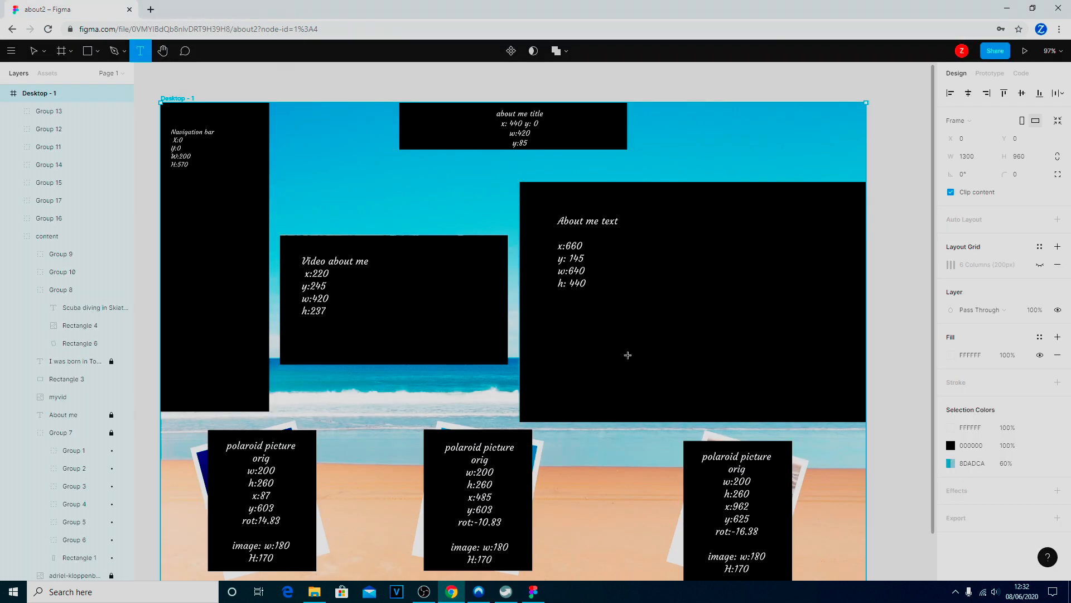